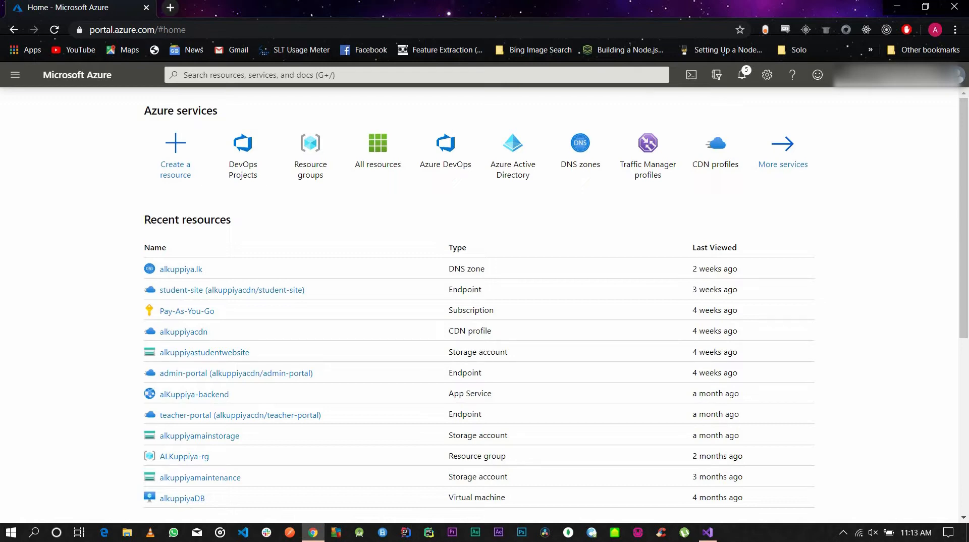
{"action": "left_click", "coordinate": [108, 30]}
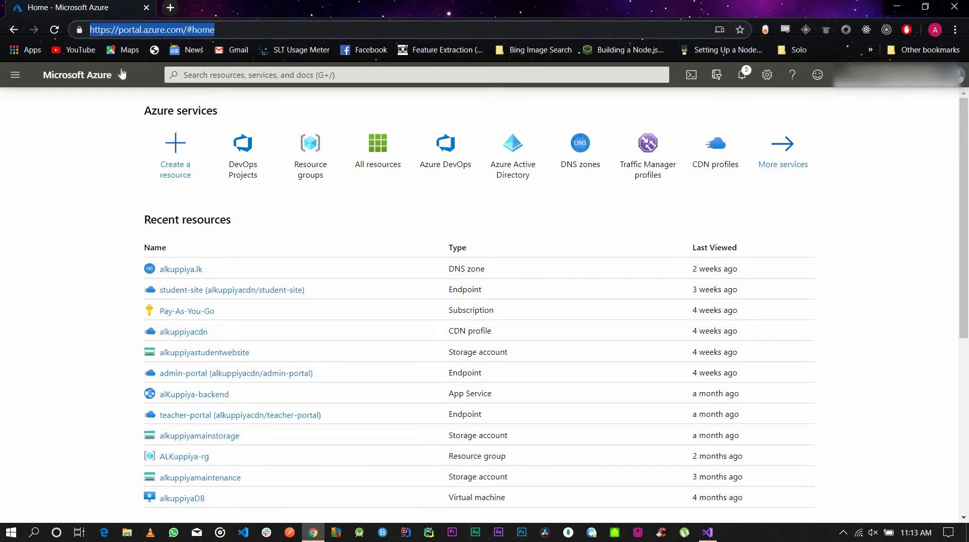
{"action": "left_click", "coordinate": [49, 220]}
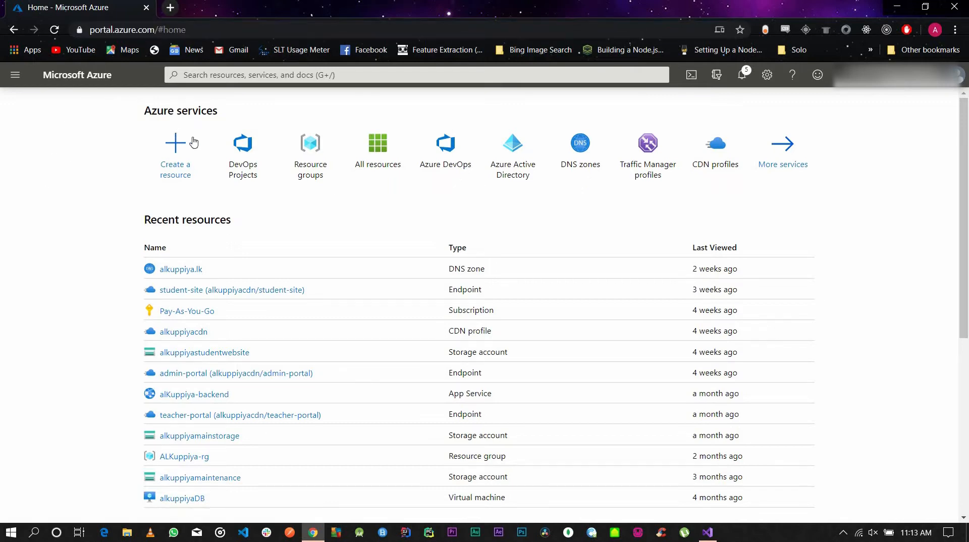
Step: Open the resource groups list and begin a new resource group
{"action": "left_click", "coordinate": [16, 76]}
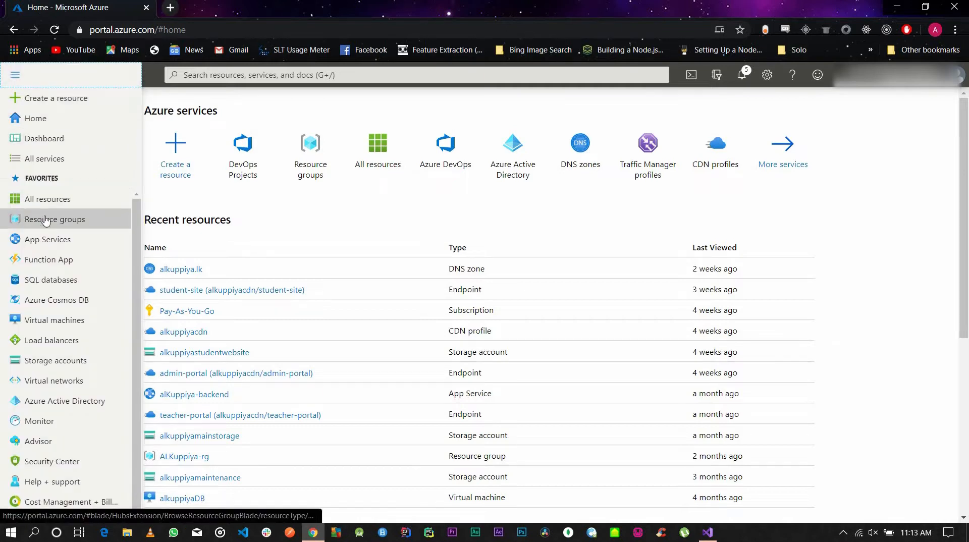
{"action": "left_click", "coordinate": [67, 226]}
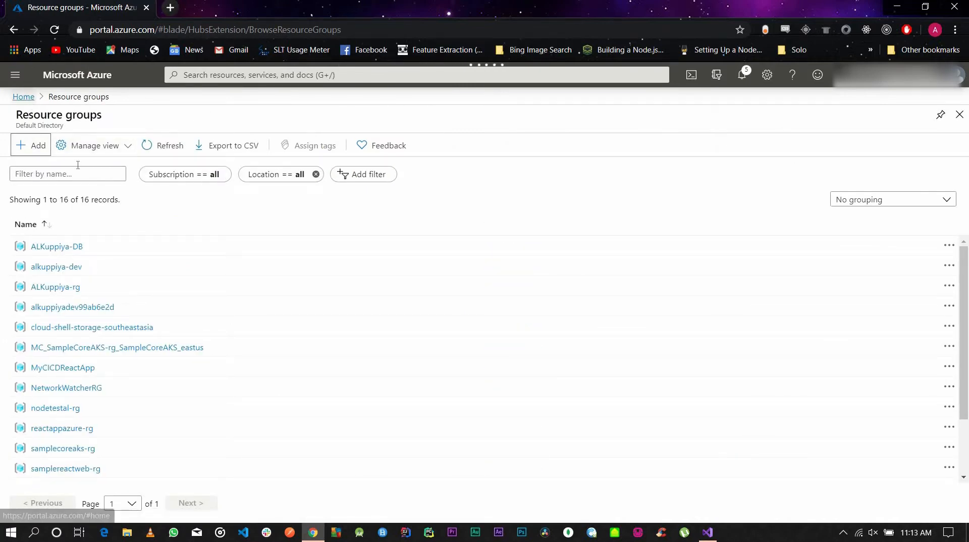
{"action": "left_click", "coordinate": [38, 146]}
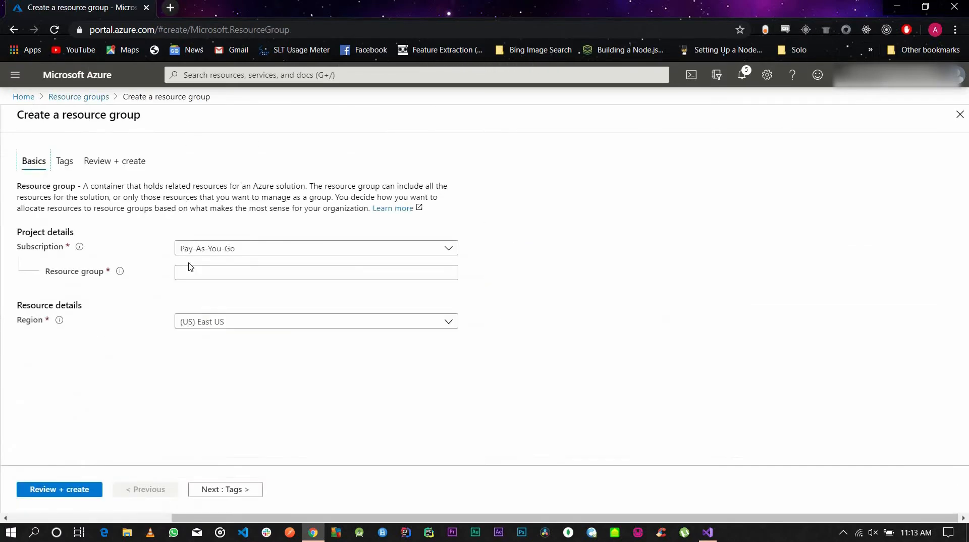
Step: Name the resource group myreacttutorial, keep the Pay-As-You-Go subscription and East US region, and create it
{"action": "left_click", "coordinate": [193, 272]}
{"action": "left_click", "coordinate": [192, 272]}
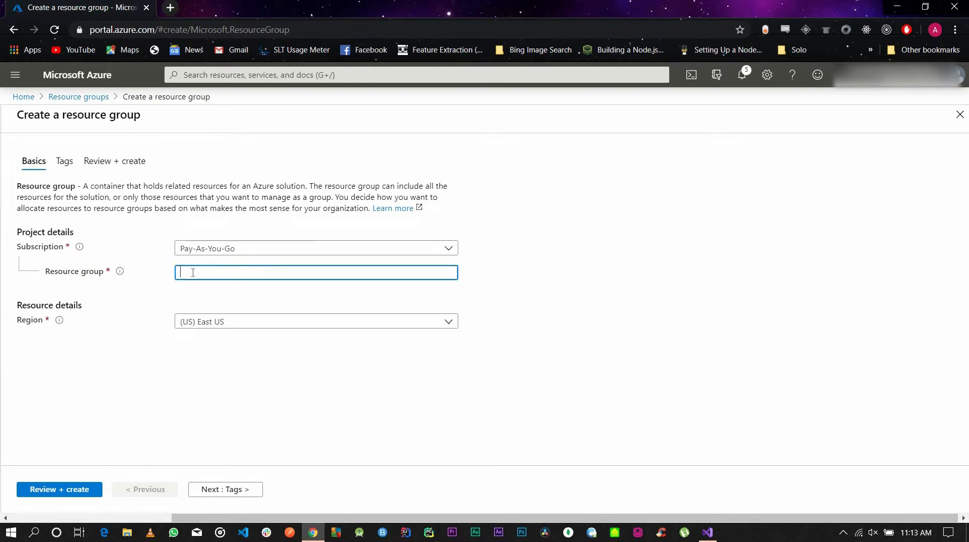
{"action": "type", "text": "mysamp"}
{"action": "key", "text": "BackSpace"}
{"action": "key", "text": "BackSpace"}
{"action": "key", "text": "BackSpace"}
{"action": "key", "text": "BackSpace"}
{"action": "type", "text": "reacttitorial"}
{"action": "key", "text": "Delete"}
{"action": "type", "text": "u"}
{"action": "left_click", "coordinate": [35, 490]}
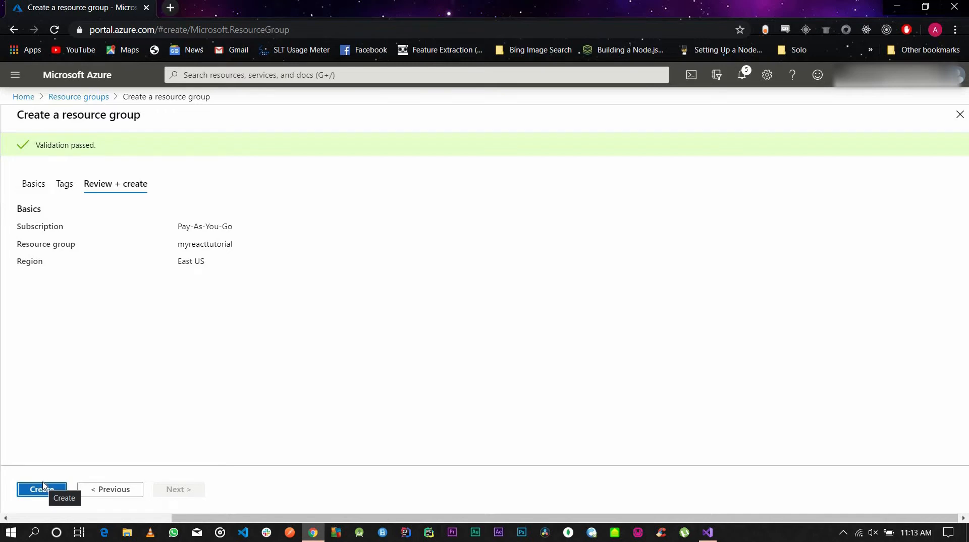
{"action": "left_click", "coordinate": [43, 487]}
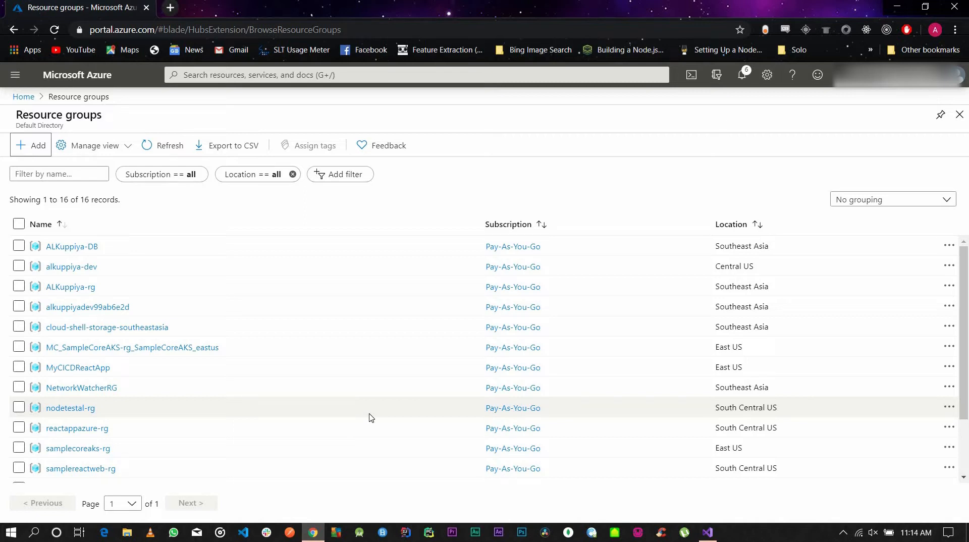
Step: Go back to the portal home, open DevOps Projects and begin a new project
{"action": "left_click", "coordinate": [23, 98]}
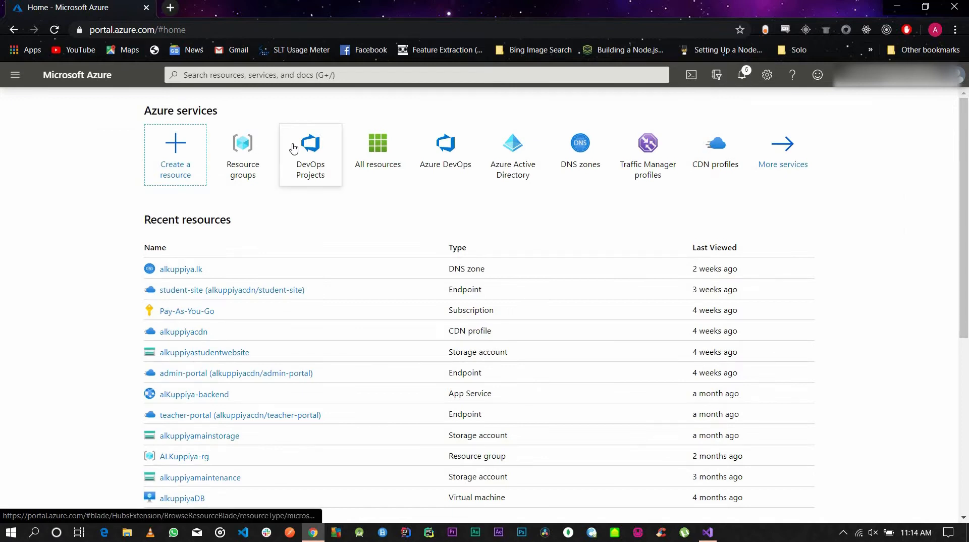
{"action": "mouse_move", "coordinate": [294, 147]}
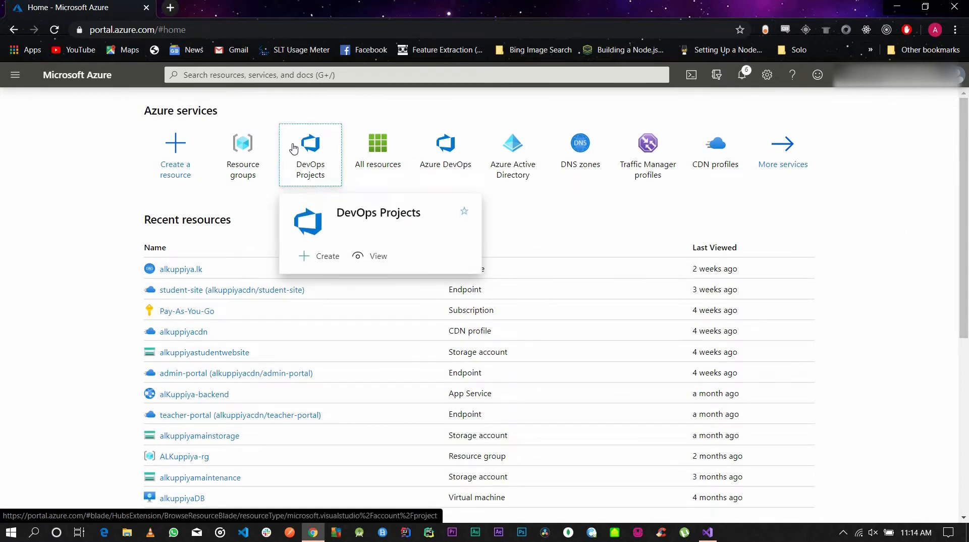
{"action": "left_click", "coordinate": [293, 147]}
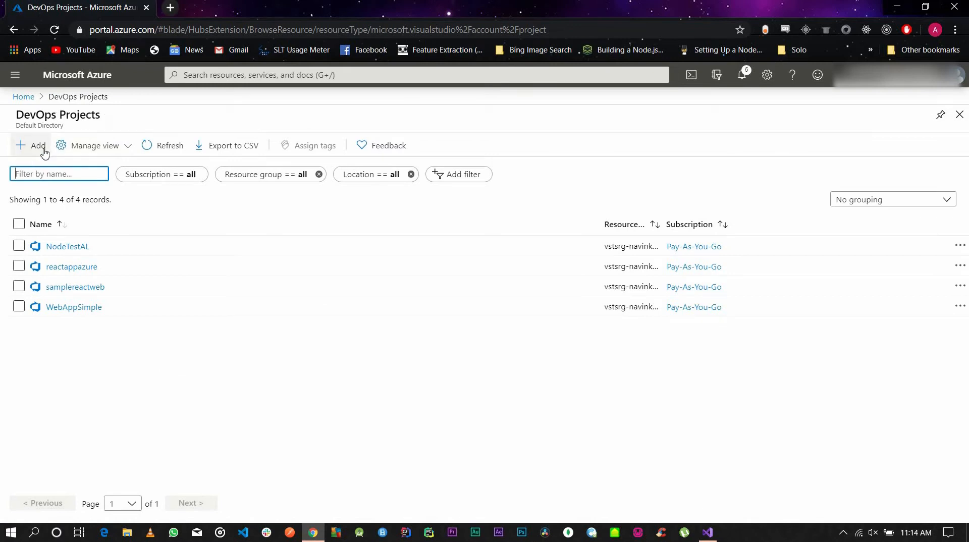
{"action": "left_click", "coordinate": [44, 150]}
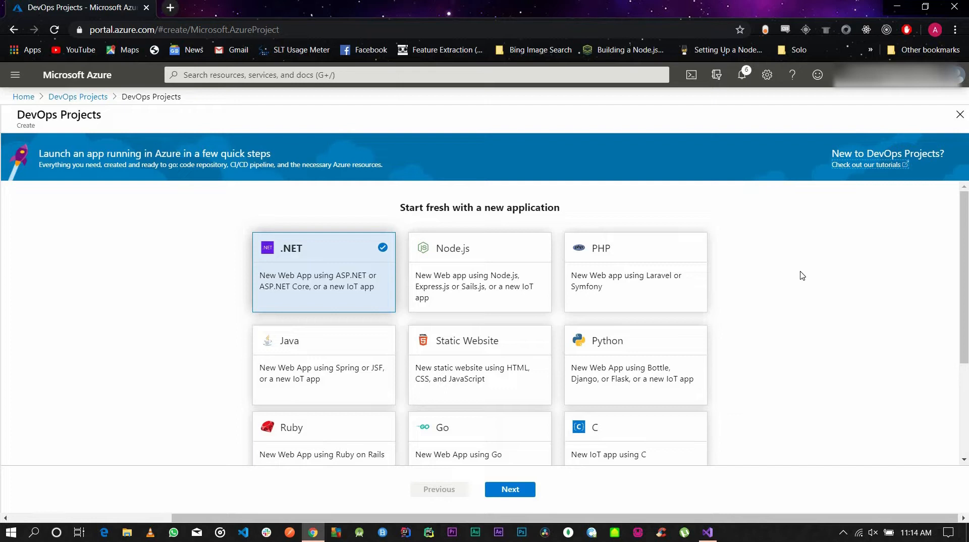
{"action": "left_click", "coordinate": [682, 275]}
{"action": "left_click", "coordinate": [483, 279]}
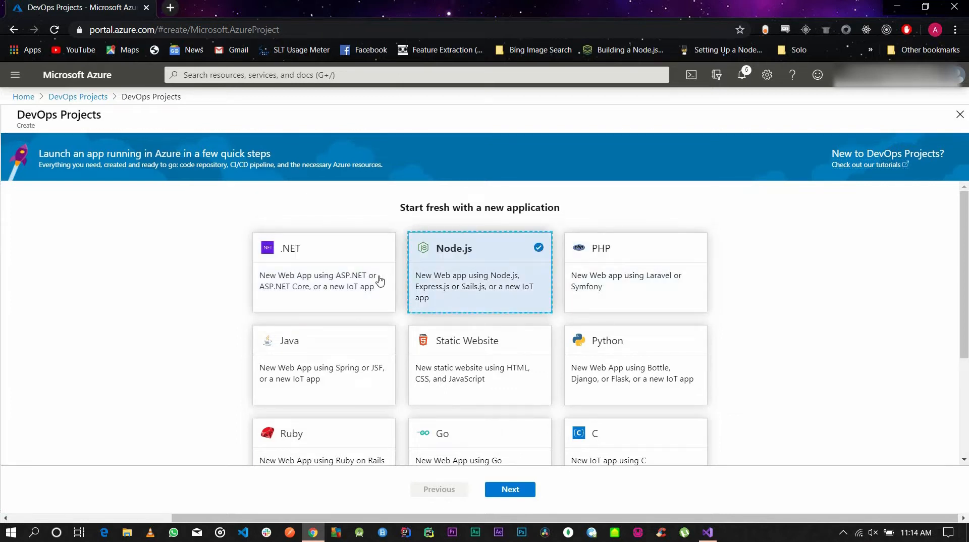
{"action": "left_click", "coordinate": [379, 281]}
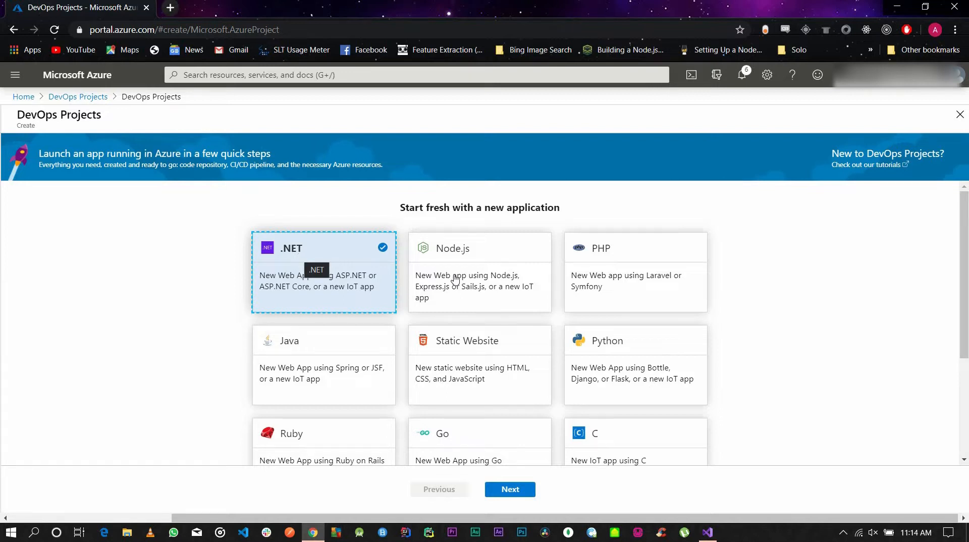
{"action": "left_click", "coordinate": [434, 362]}
Step: Choose to bring your own code, with GitHub as the code repository, and authorize Azure to access the GitHub account
{"action": "scroll", "coordinate": [656, 365], "scroll_direction": "down", "scroll_amount": 3}
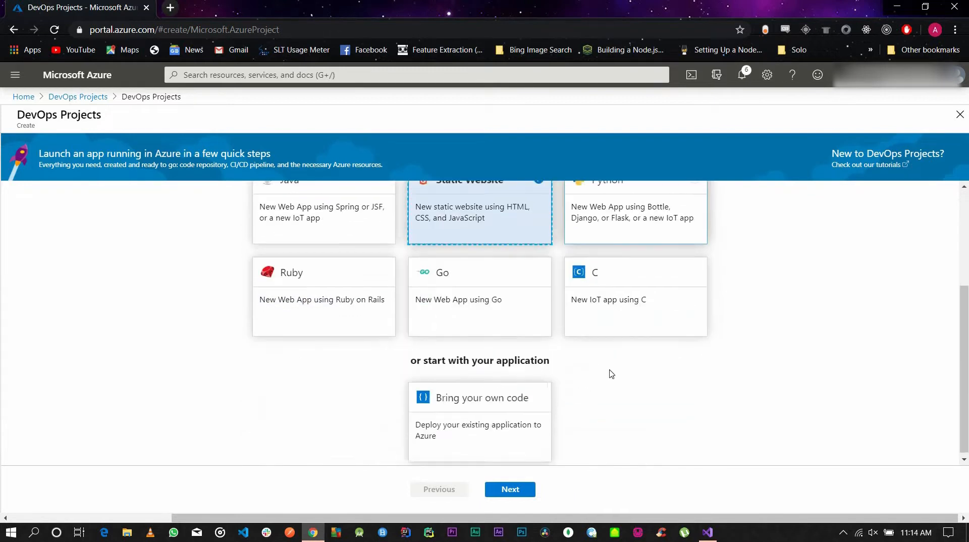
{"action": "left_click", "coordinate": [455, 392]}
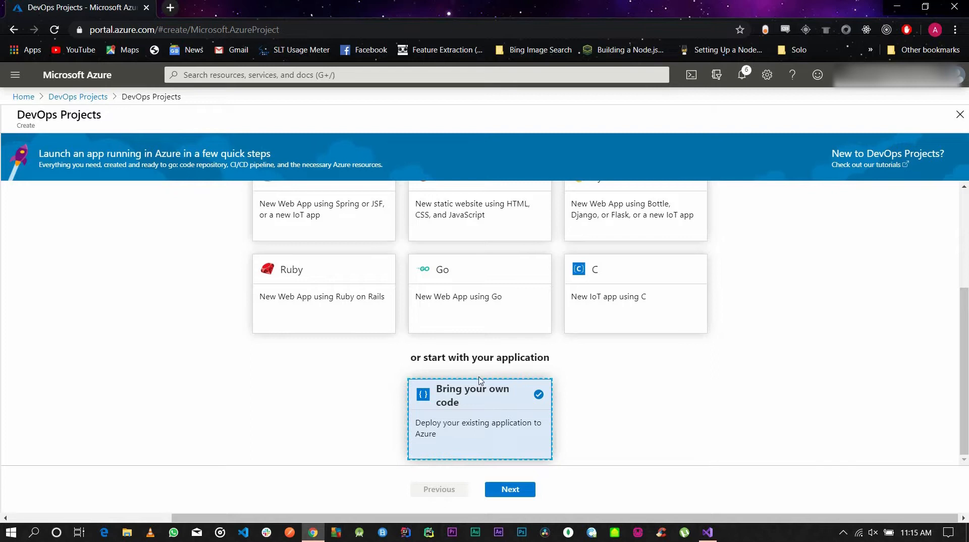
{"action": "left_click", "coordinate": [510, 494]}
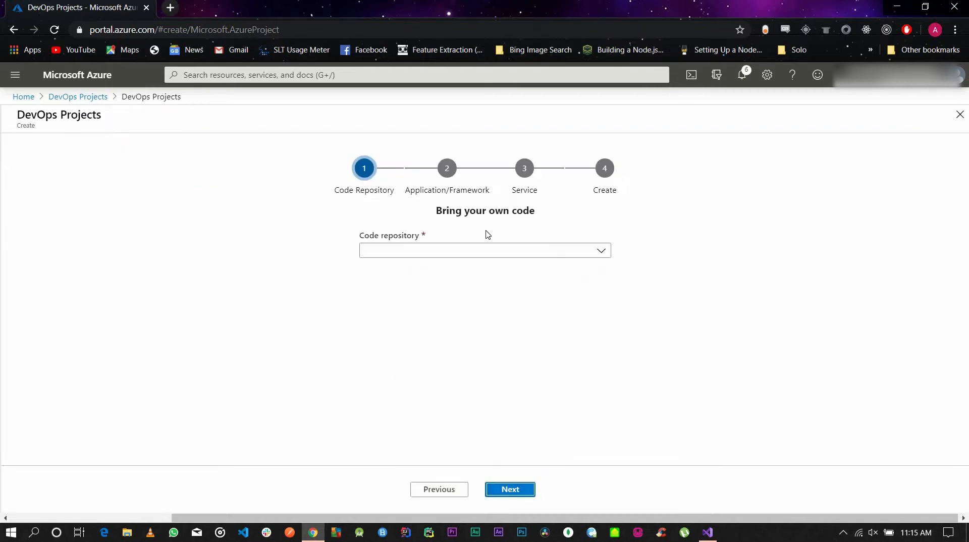
{"action": "left_click", "coordinate": [553, 249]}
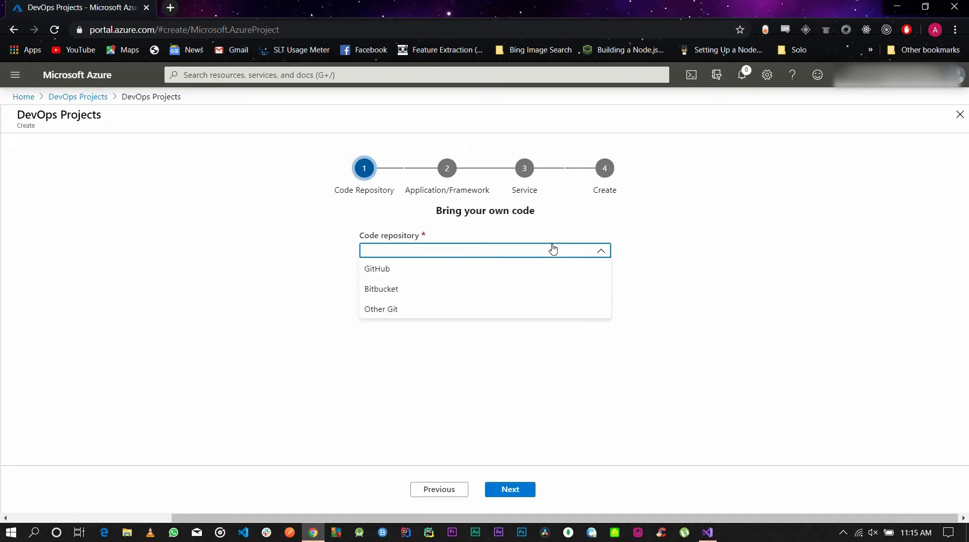
{"action": "left_click", "coordinate": [510, 267]}
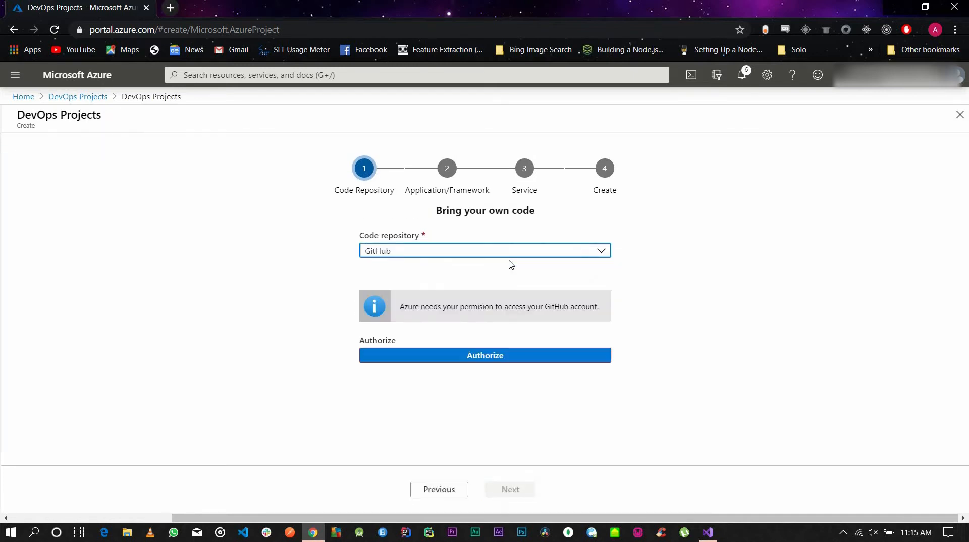
{"action": "left_click", "coordinate": [498, 361]}
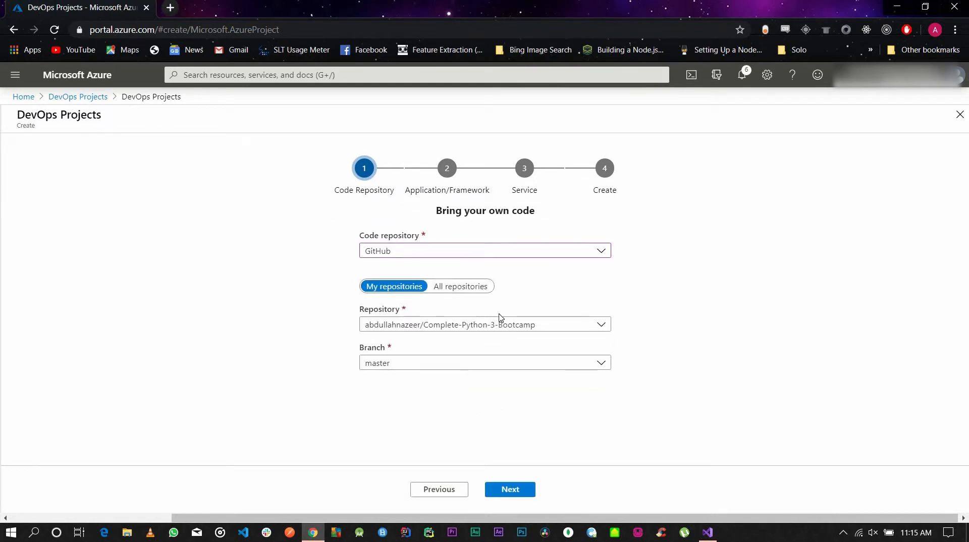
Step: Choose the reactapp repository with its master branch and proceed to the application framework stage
{"action": "left_click", "coordinate": [524, 329]}
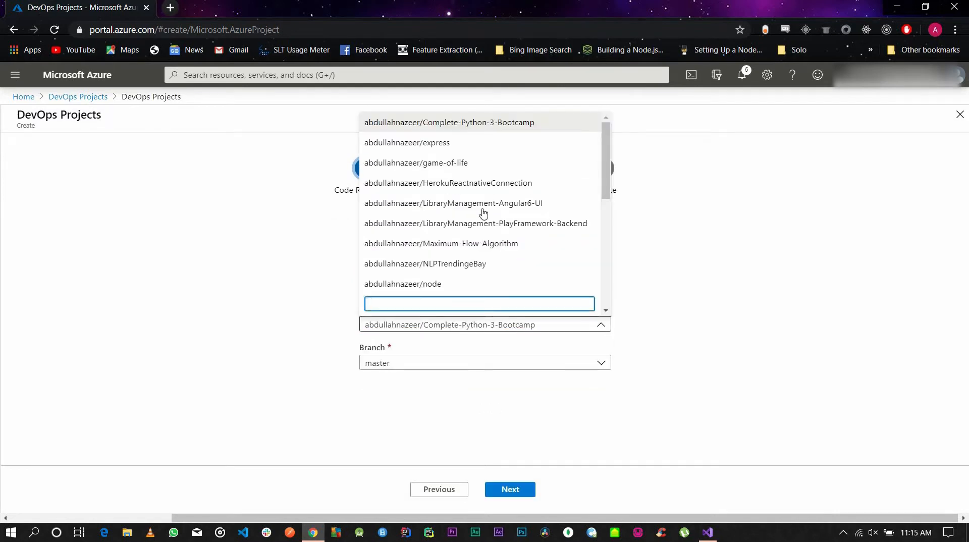
{"action": "scroll", "coordinate": [483, 211], "scroll_direction": "down", "scroll_amount": 4}
{"action": "scroll", "coordinate": [483, 212], "scroll_direction": "down", "scroll_amount": 2}
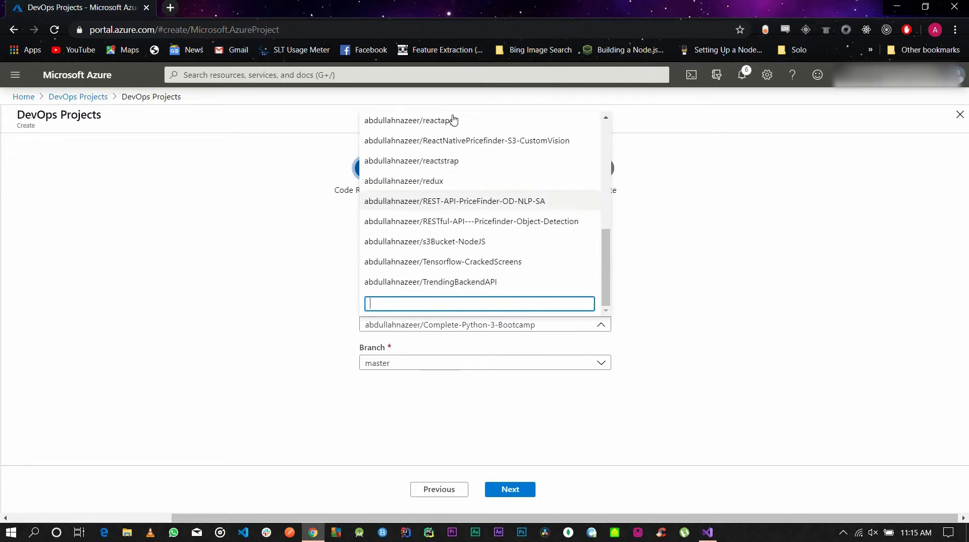
{"action": "left_click", "coordinate": [452, 121]}
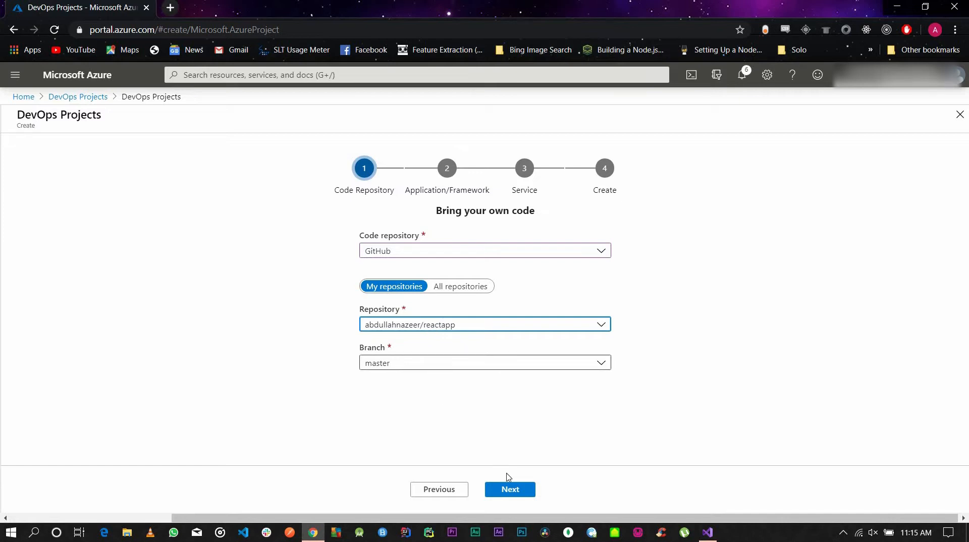
{"action": "left_click", "coordinate": [510, 490]}
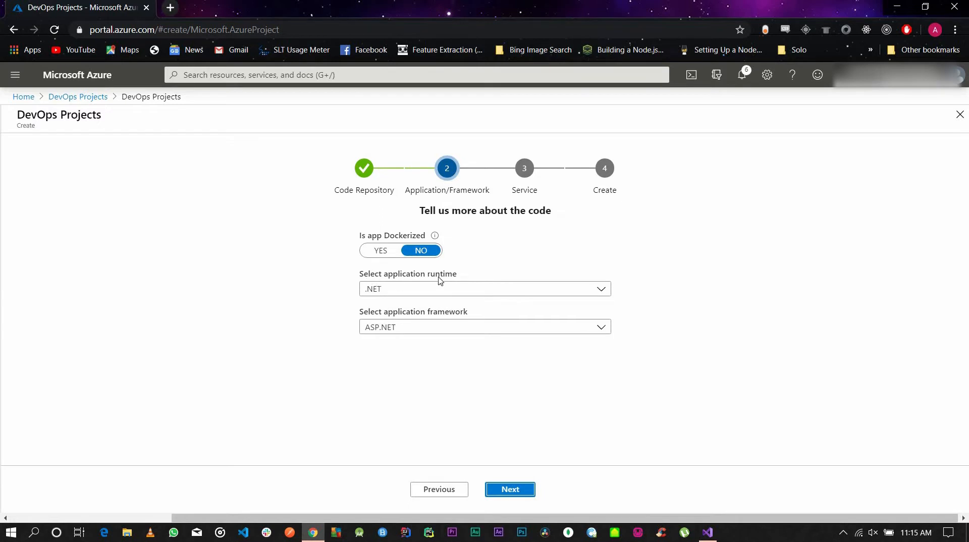
Step: Set the application runtime to Node.js and choose Windows Web App as the deployment service
{"action": "left_click", "coordinate": [462, 292]}
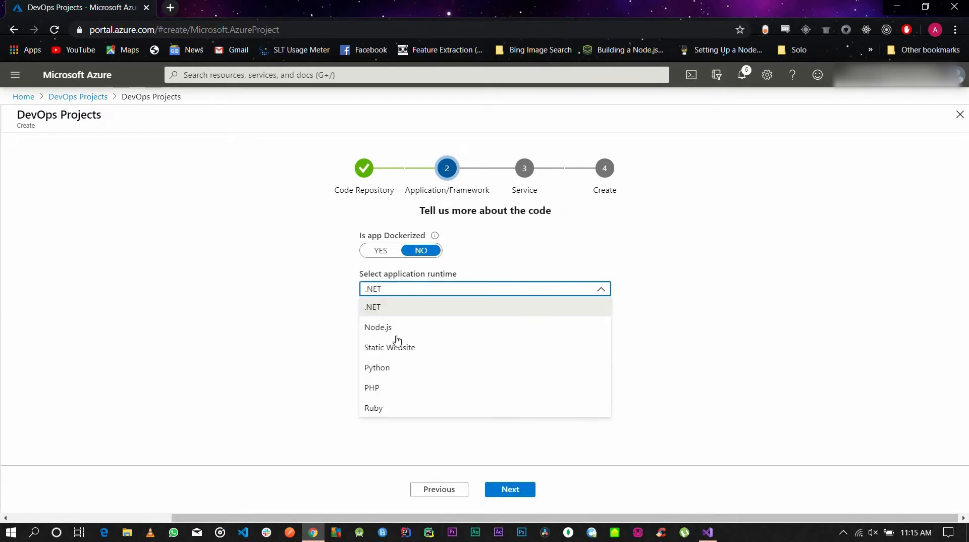
{"action": "left_click", "coordinate": [395, 334]}
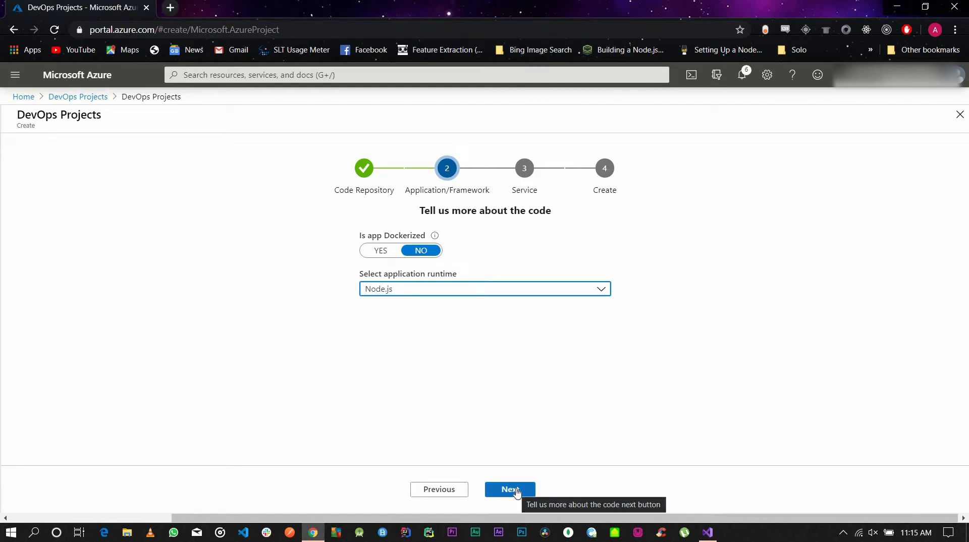
{"action": "left_click", "coordinate": [516, 492]}
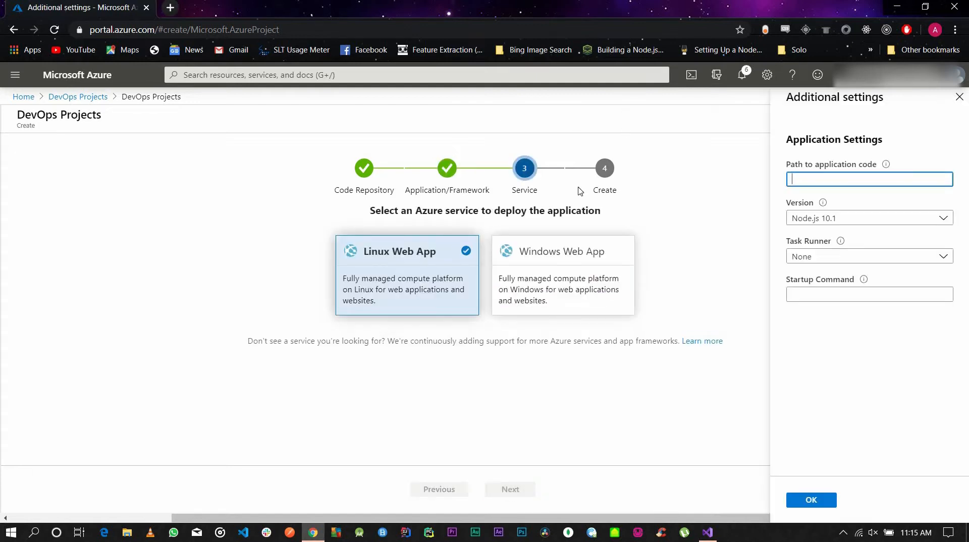
{"action": "left_click", "coordinate": [583, 281]}
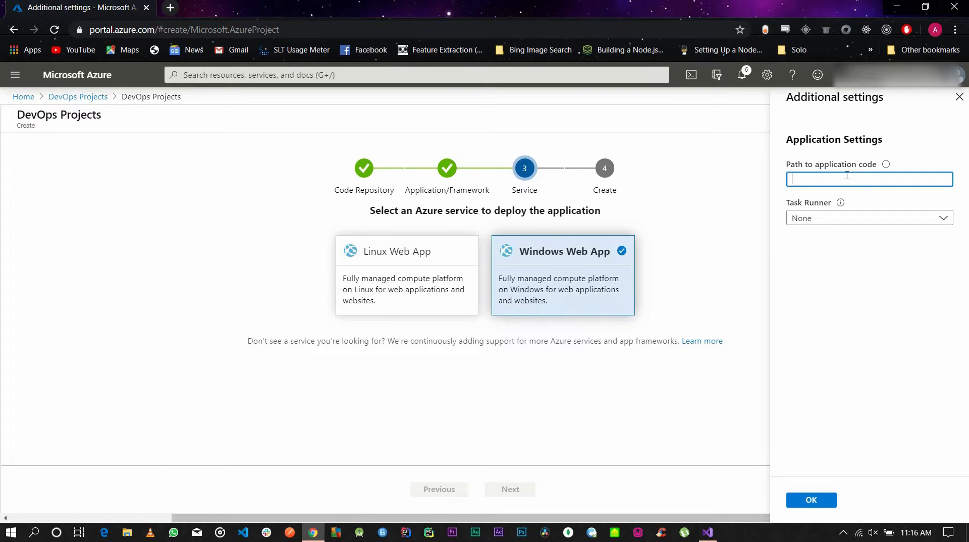
Step: Open the reactapp repository on GitHub in a new browser tab and copy its web address
{"action": "key", "text": "ctrl+t"}
{"action": "type", "text": "githu"}
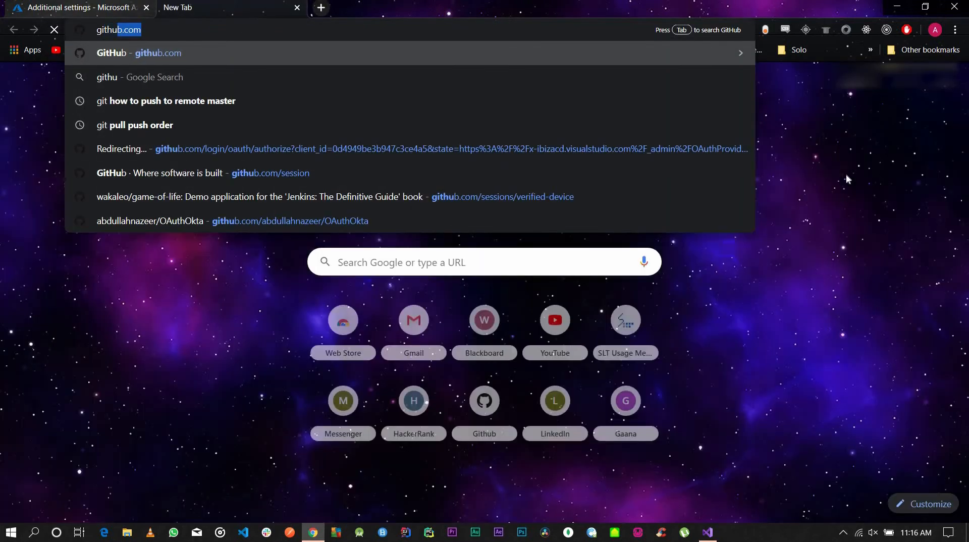
{"action": "key", "text": "Return"}
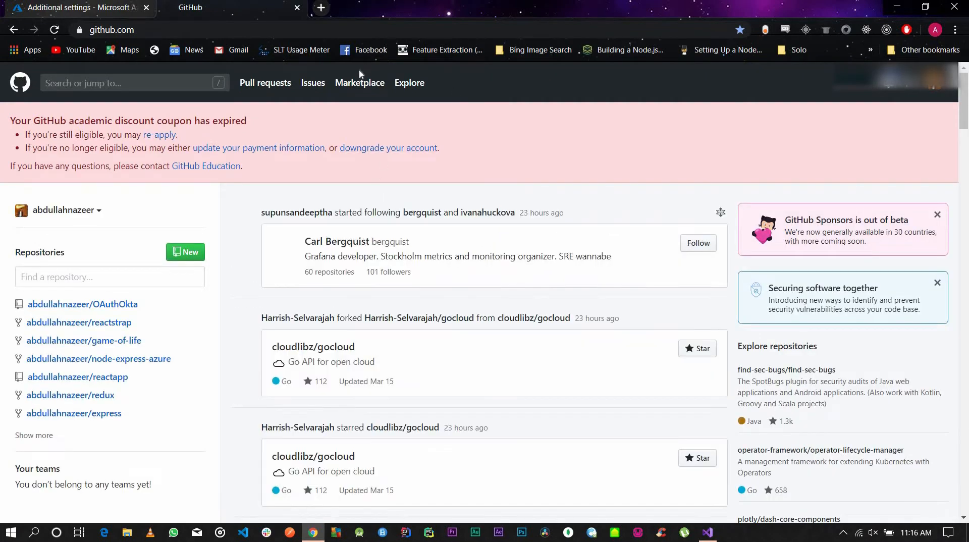
{"action": "left_click", "coordinate": [72, 380]}
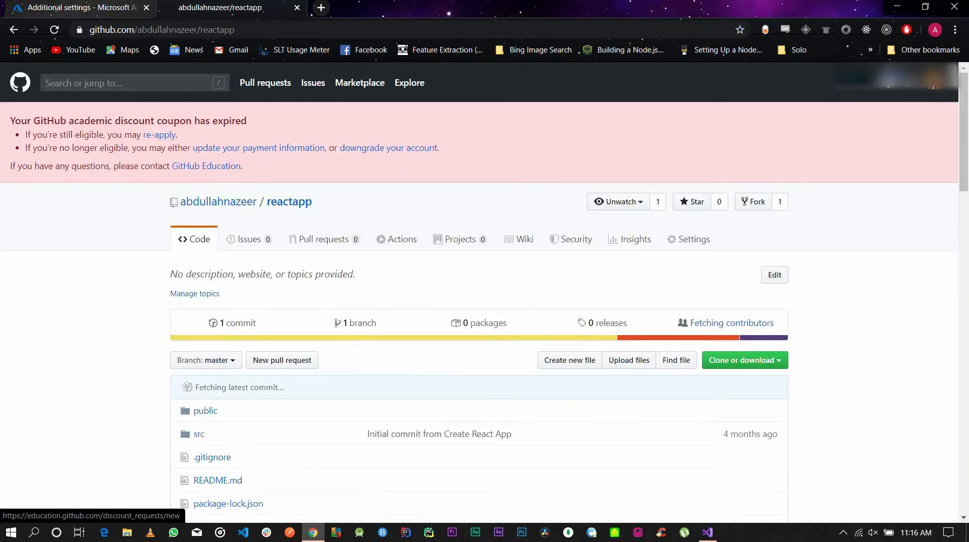
{"action": "left_click", "coordinate": [179, 32]}
{"action": "key", "text": "ctrl+c"}
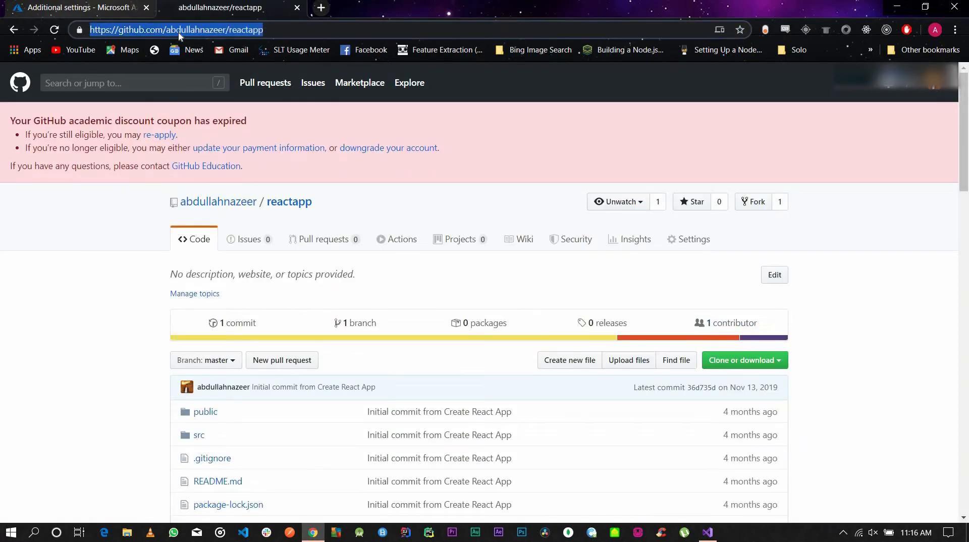
Step: Set the path to application code to the copied reactapp repository address, keep the task runner as None, and proceed to the Create stage
{"action": "left_click", "coordinate": [121, 10]}
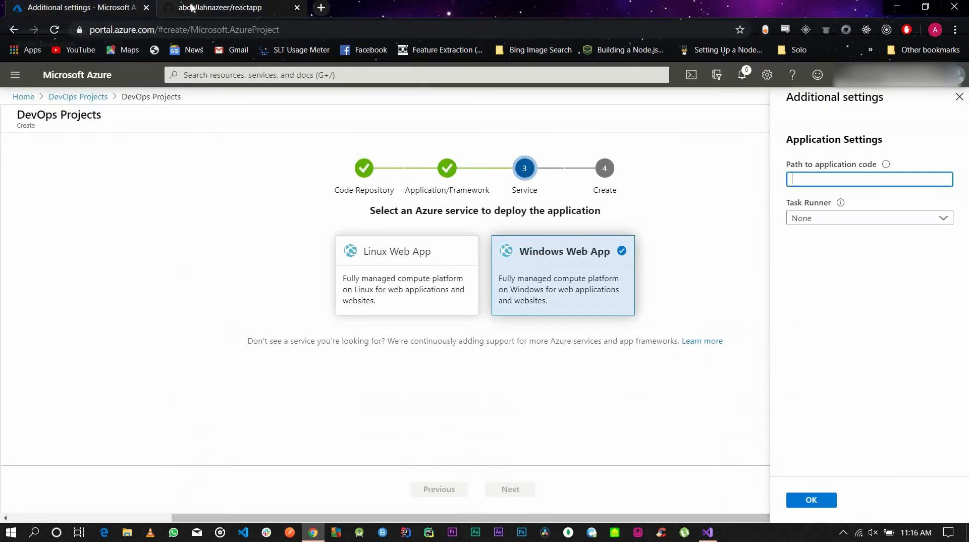
{"action": "left_click", "coordinate": [196, 8]}
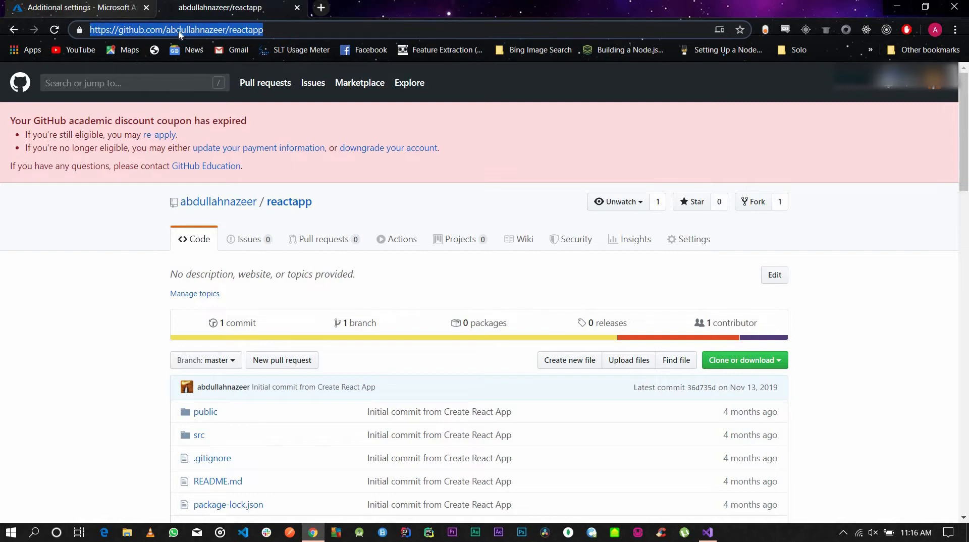
{"action": "left_click", "coordinate": [104, 10]}
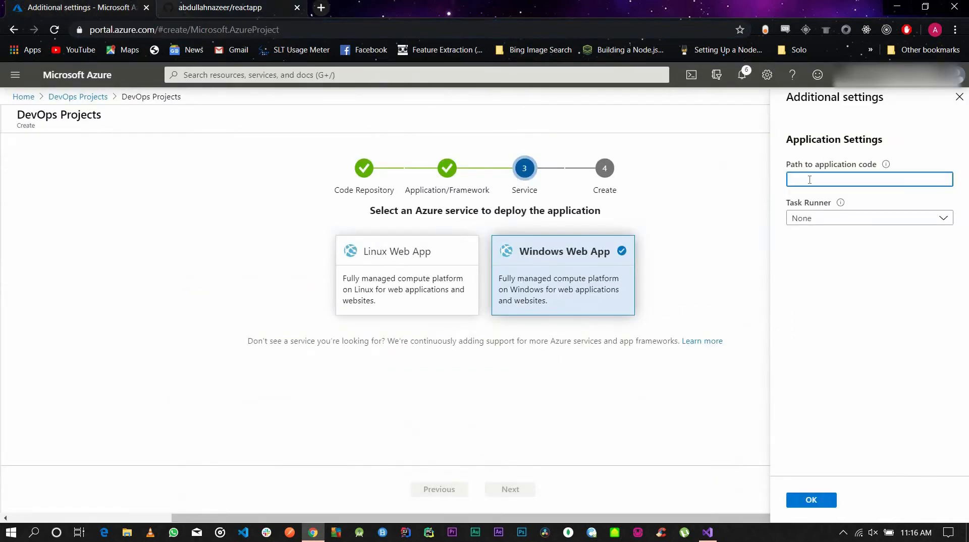
{"action": "key", "text": "ctrl+v"}
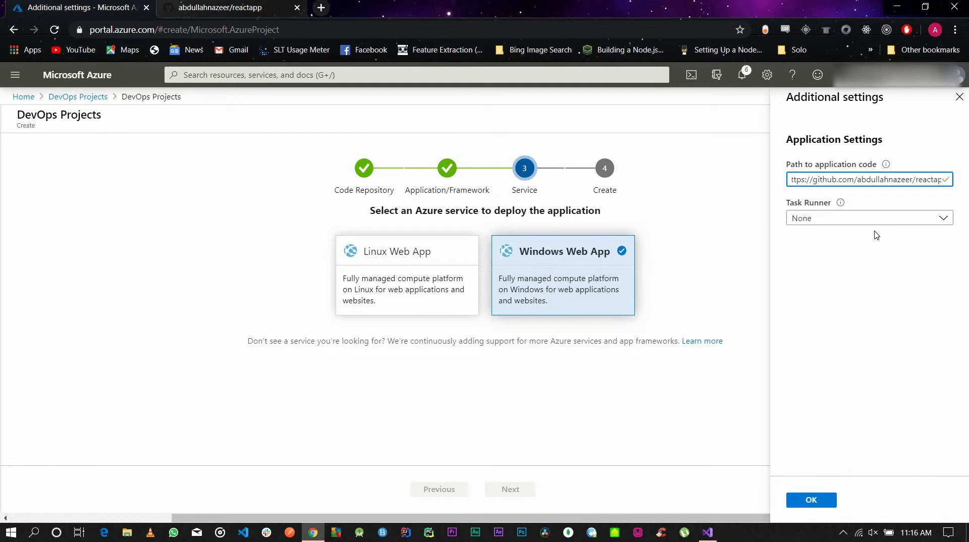
{"action": "left_click", "coordinate": [842, 217]}
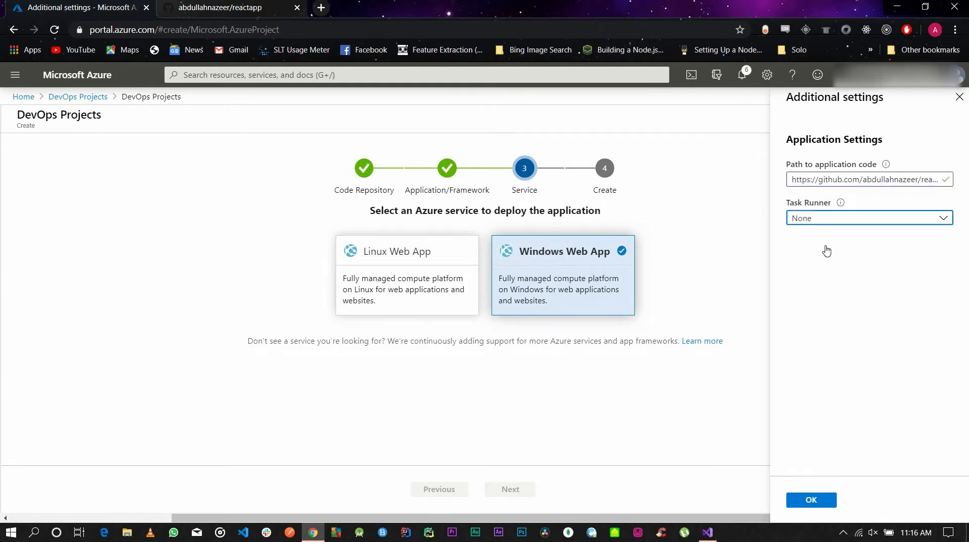
{"action": "left_click", "coordinate": [839, 320]}
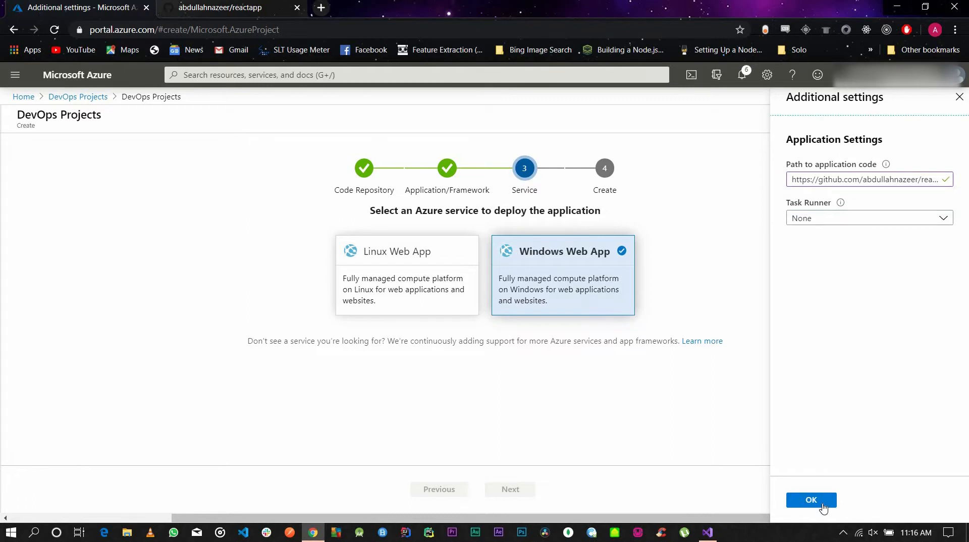
{"action": "left_click", "coordinate": [823, 502]}
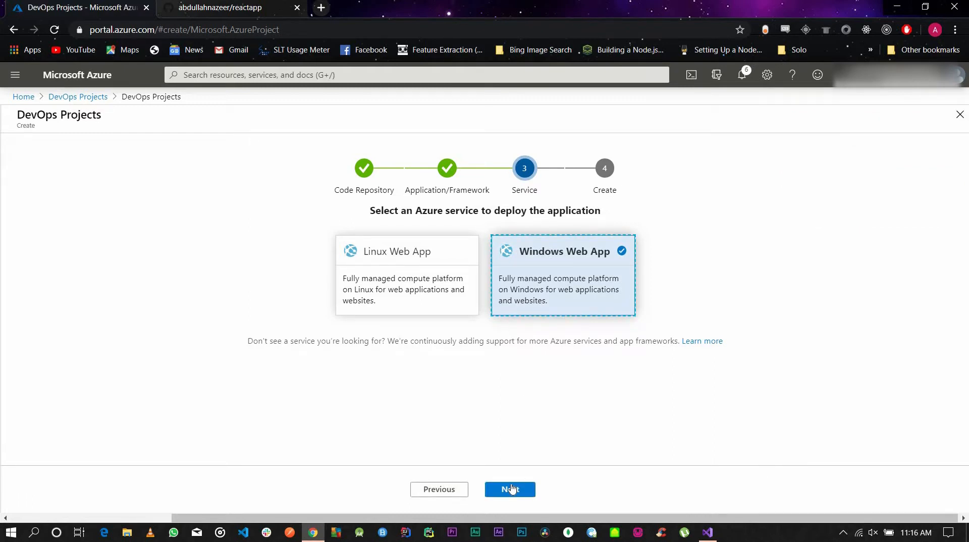
{"action": "left_click", "coordinate": [510, 489]}
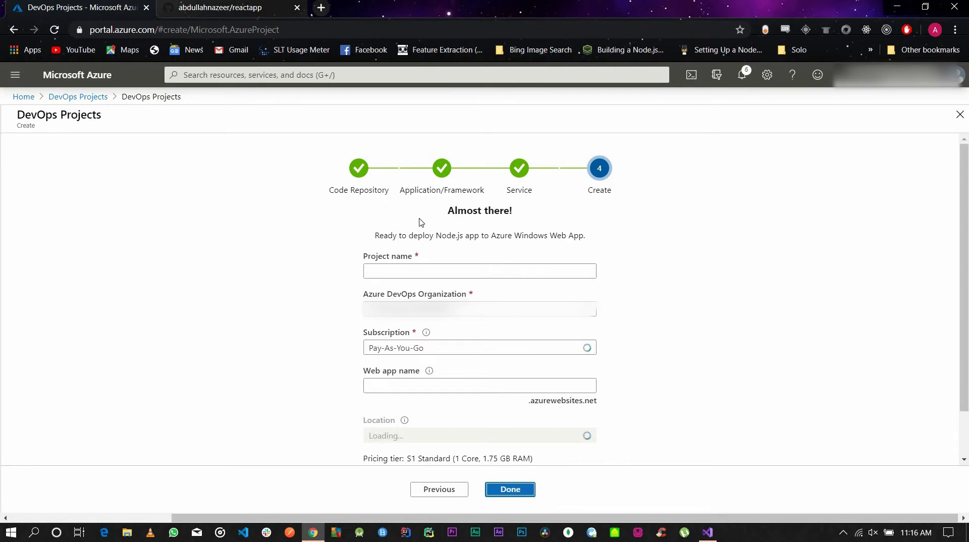
Step: Name the project myreacttutorial, and put its web app address myreacttutorial.azurewebsites.net in a new browser tab before returning to the project form
{"action": "left_click", "coordinate": [420, 267]}
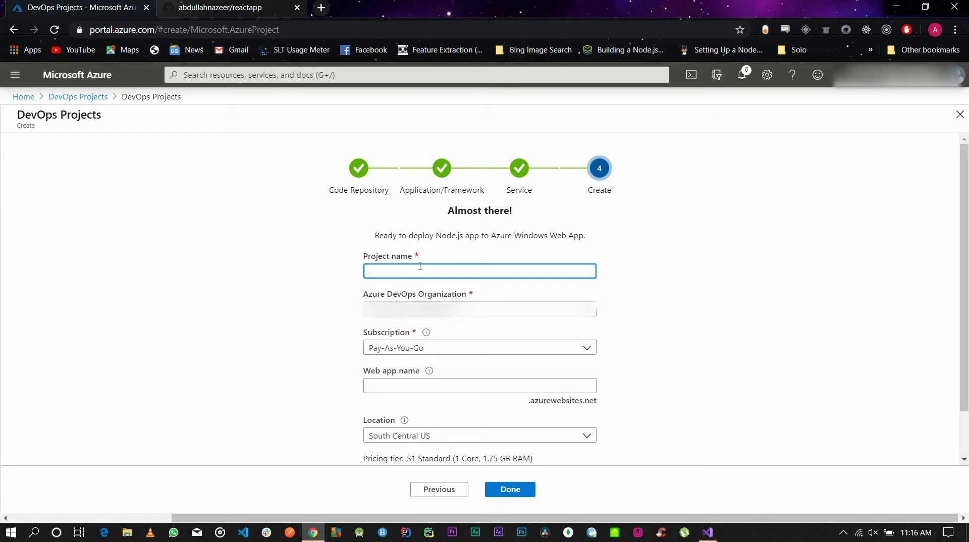
{"action": "type", "text": "myreacttutorial"}
{"action": "left_click_drag", "start_coordinate": [566, 402], "coordinate": [595, 401]}
{"action": "left_click", "coordinate": [602, 399]}
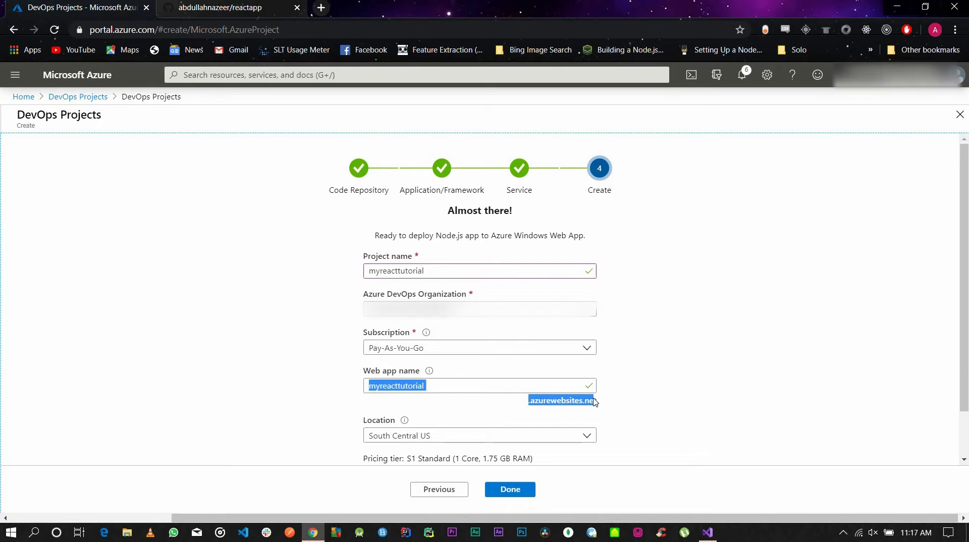
{"action": "key", "text": "ctrl+t"}
{"action": "type", "text": "myreacttutorial.azurewebsites.net"}
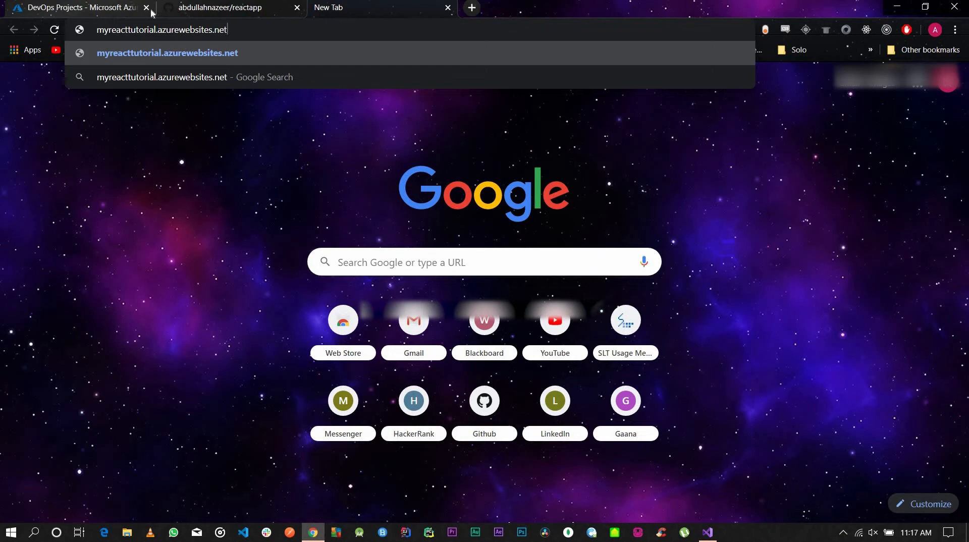
{"action": "left_click", "coordinate": [101, 10]}
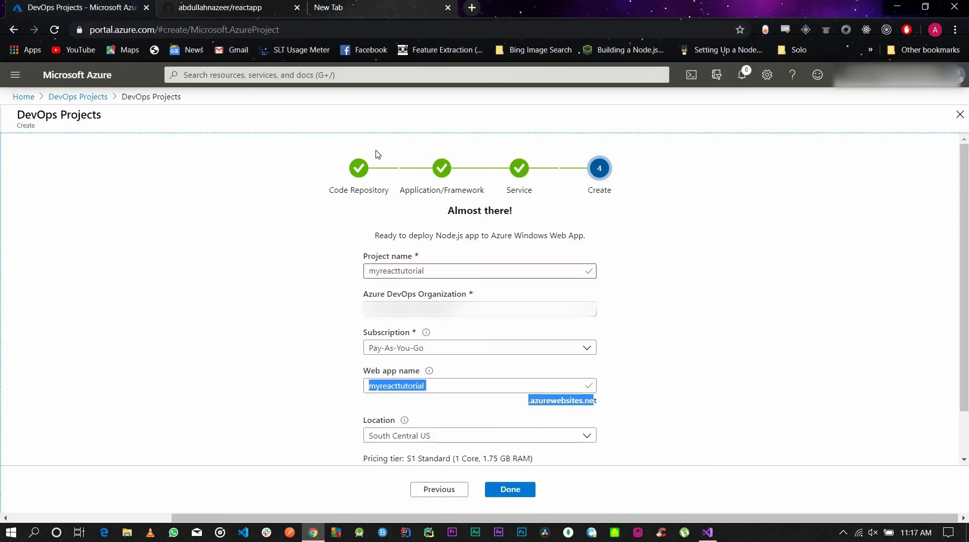
Step: Submit the DevOps project for creation in South Central US and open the deployed resource
{"action": "left_click", "coordinate": [658, 348]}
{"action": "scroll", "coordinate": [505, 303], "scroll_direction": "down", "scroll_amount": 1}
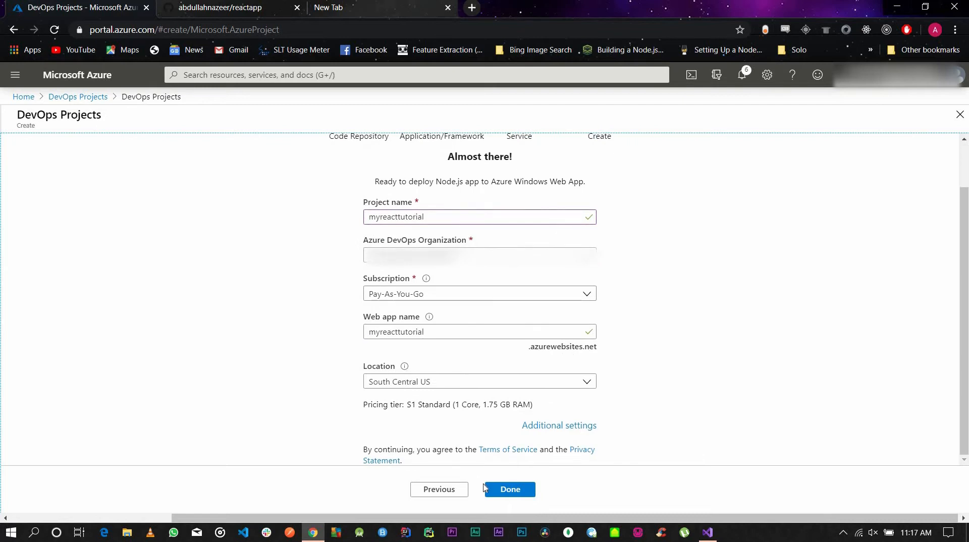
{"action": "left_click", "coordinate": [522, 496]}
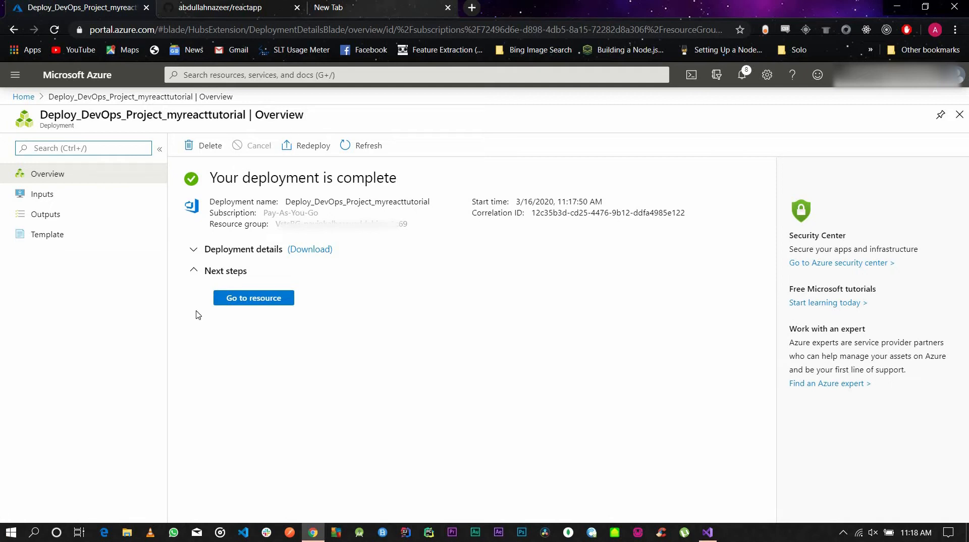
{"action": "left_click", "coordinate": [260, 299]}
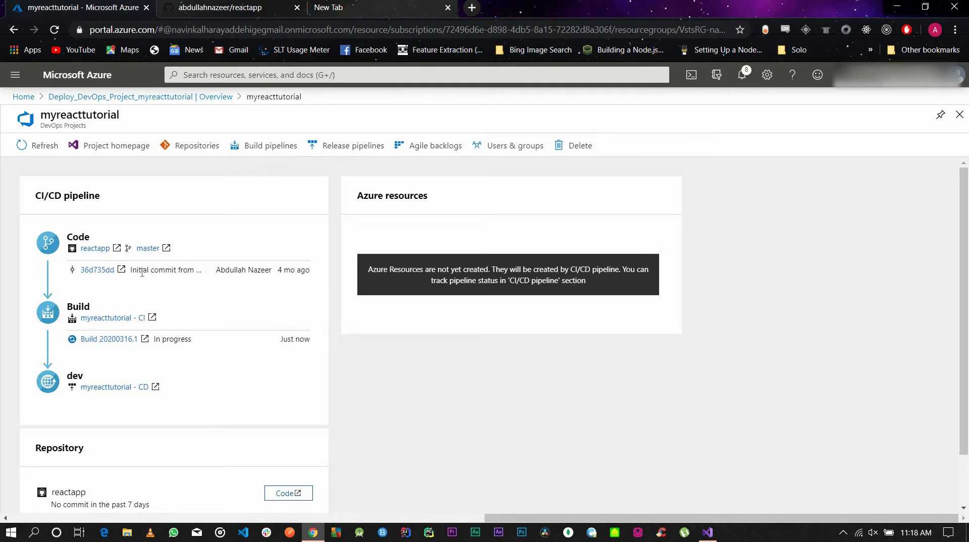
Step: Open the project's build pipelines in Azure DevOps and check the runs of the myreacttutorial - CI pipeline
{"action": "triple_click", "coordinate": [290, 269]}
{"action": "left_click", "coordinate": [290, 269]}
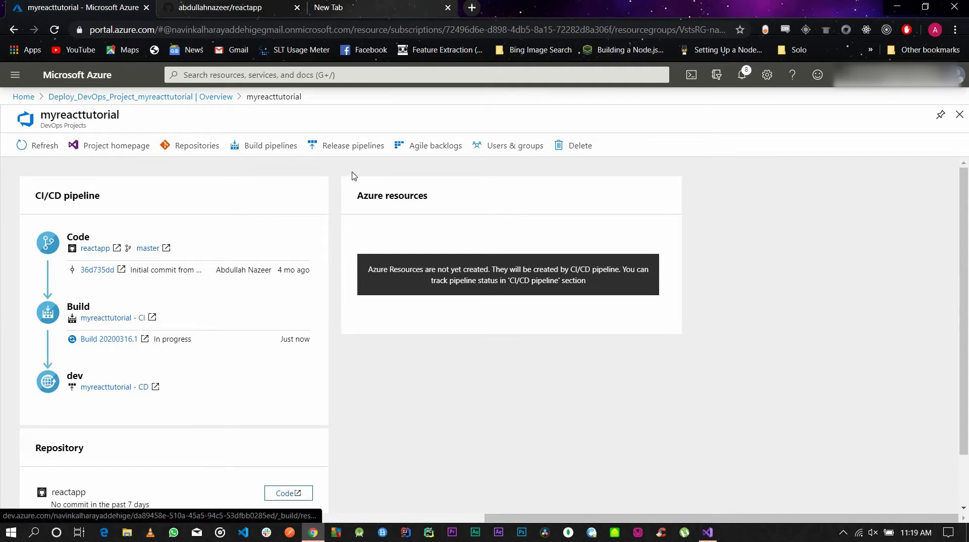
{"action": "left_click", "coordinate": [274, 148]}
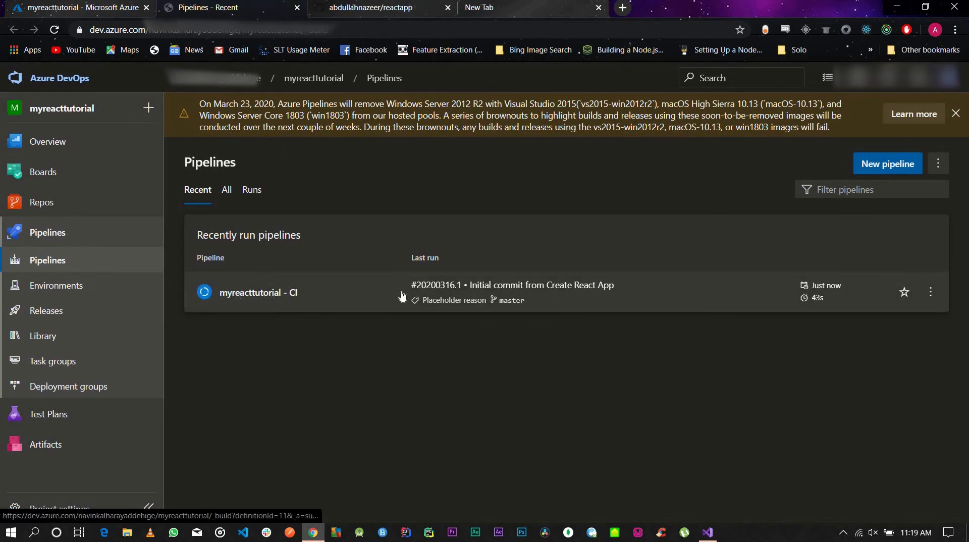
{"action": "left_click", "coordinate": [350, 301]}
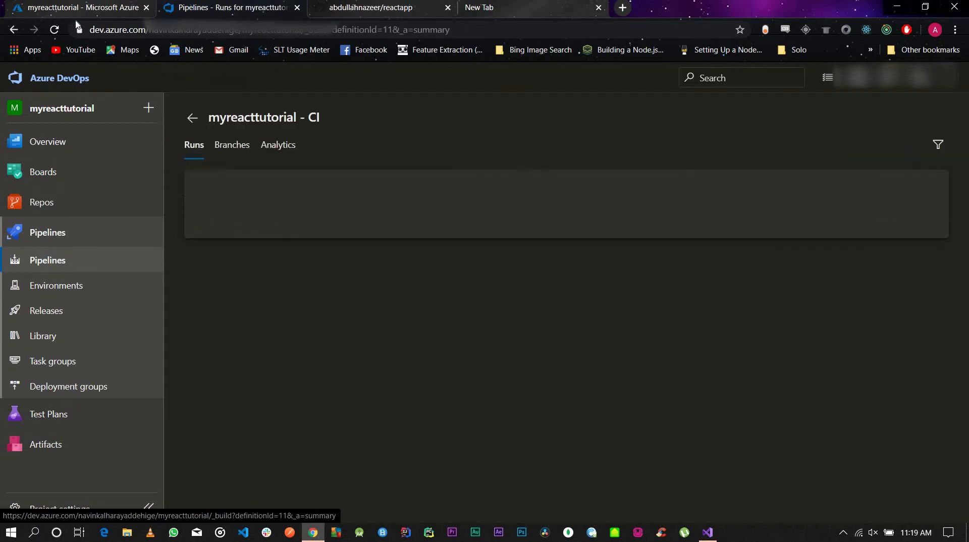
{"action": "left_click", "coordinate": [10, 29]}
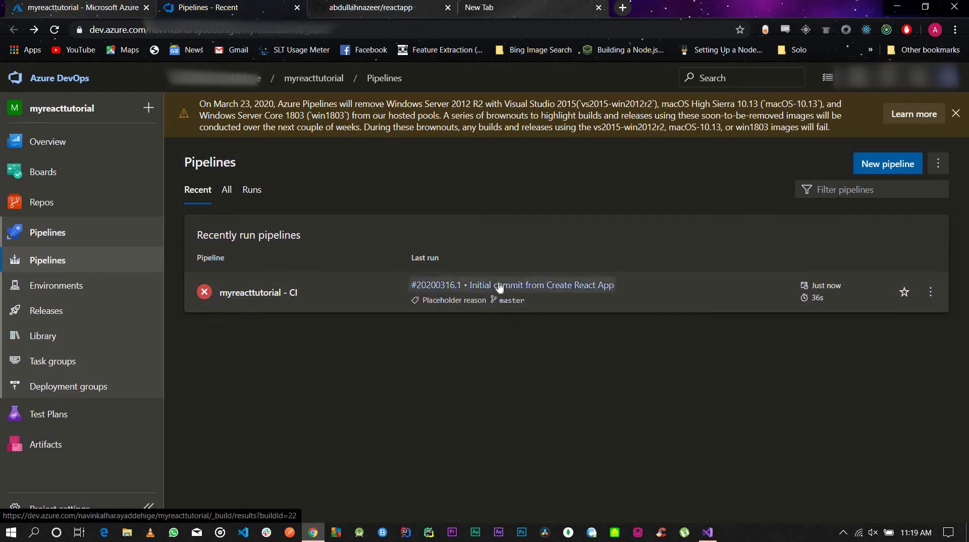
Step: Start a new pipeline with GitHub as the code source and reactapp as the repository
{"action": "left_click", "coordinate": [867, 174]}
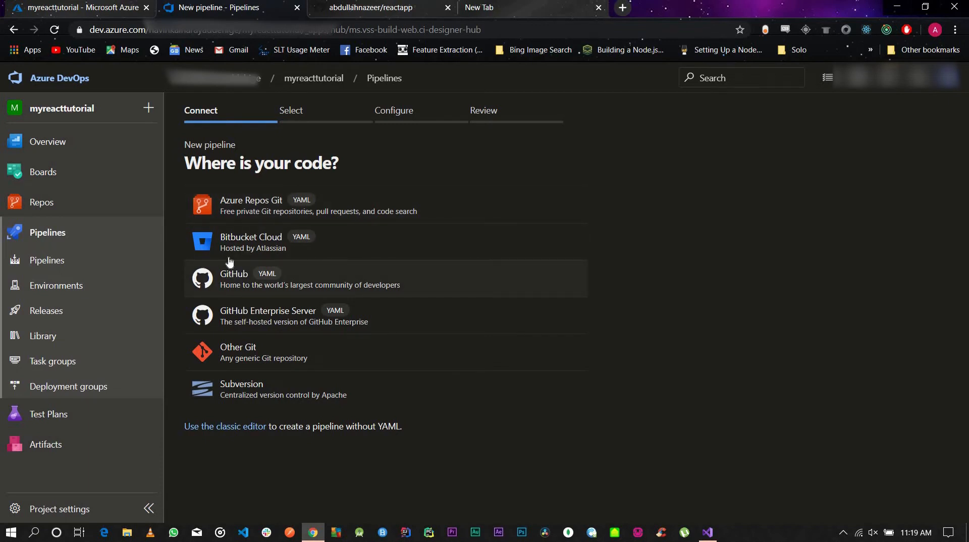
{"action": "left_click", "coordinate": [235, 285]}
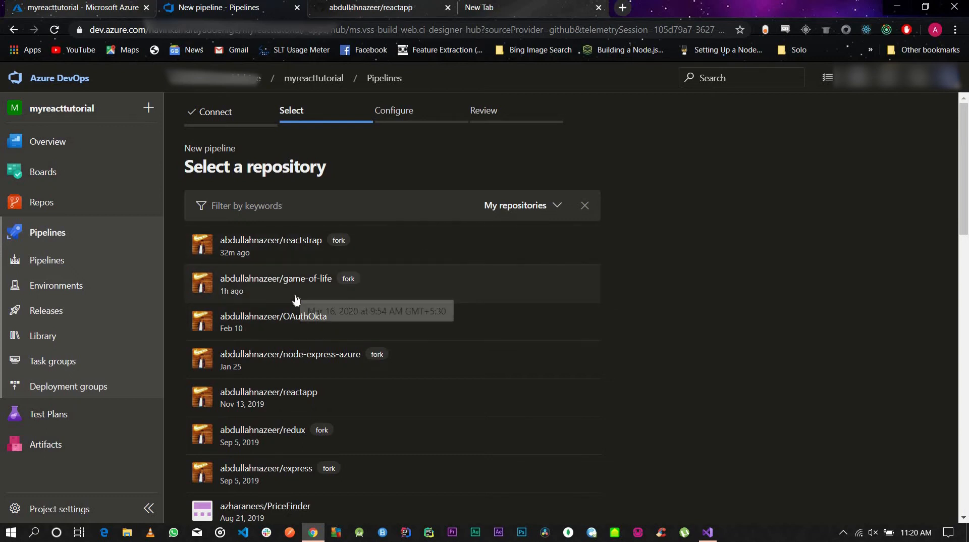
{"action": "scroll", "coordinate": [295, 300], "scroll_direction": "down", "scroll_amount": 2}
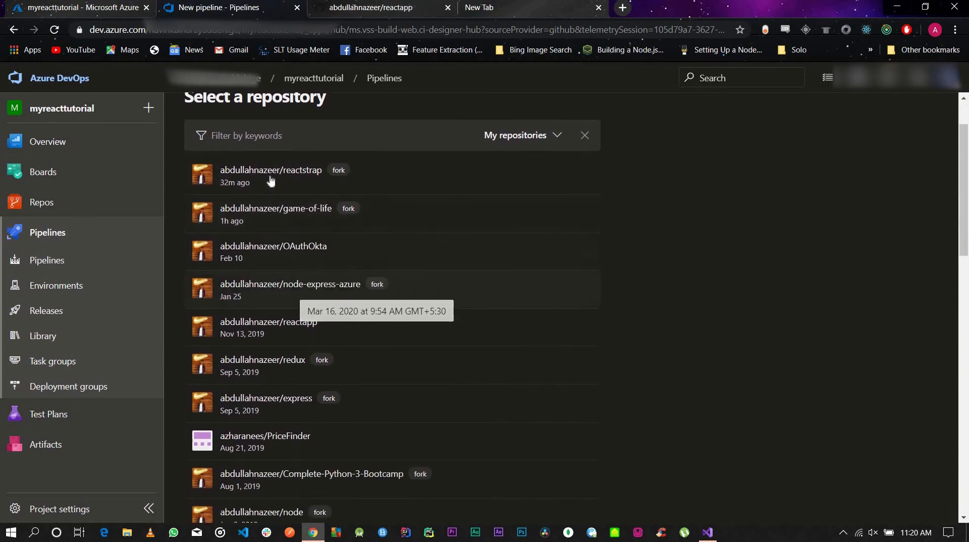
{"action": "left_click", "coordinate": [259, 321]}
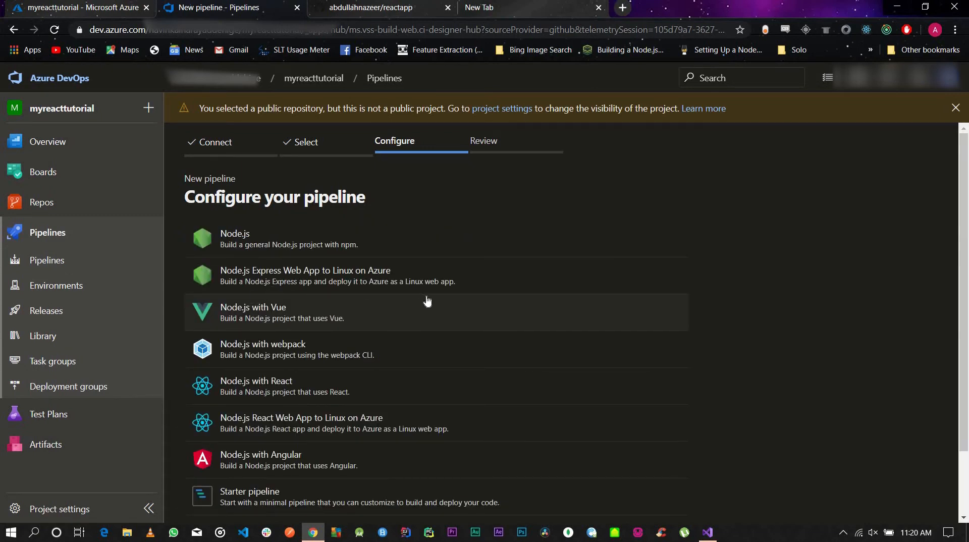
{"action": "scroll", "coordinate": [427, 301], "scroll_direction": "down", "scroll_amount": 2}
{"action": "scroll", "coordinate": [427, 301], "scroll_direction": "up", "scroll_amount": 2}
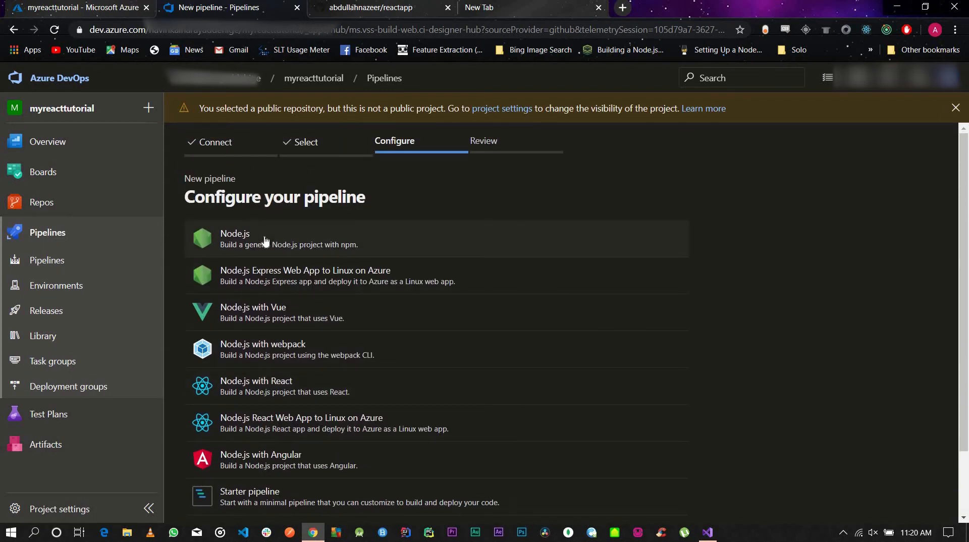
Step: Examine the index.js file in the src folder of the reactapp repository on GitHub
{"action": "left_click", "coordinate": [349, 9]}
{"action": "scroll", "coordinate": [144, 411], "scroll_direction": "down", "scroll_amount": 3}
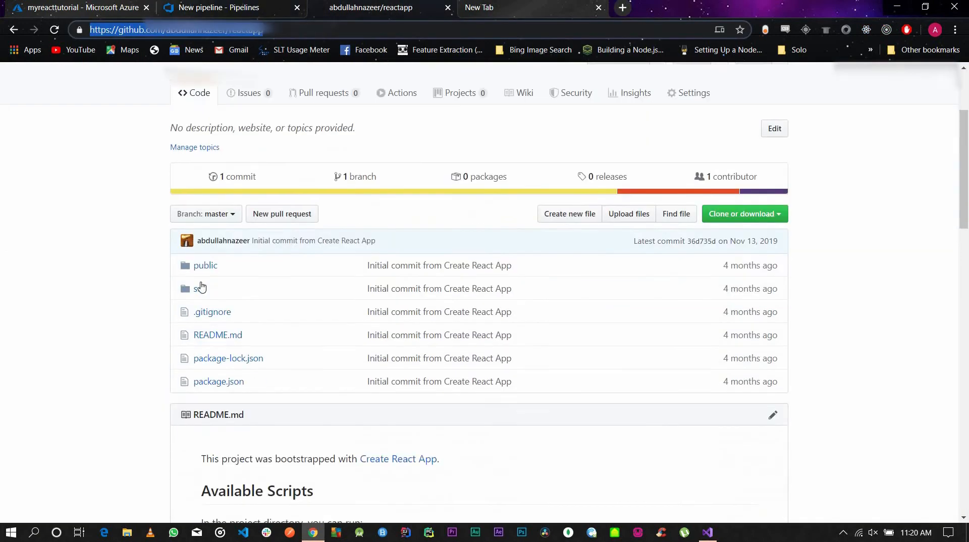
{"action": "left_click", "coordinate": [200, 287]}
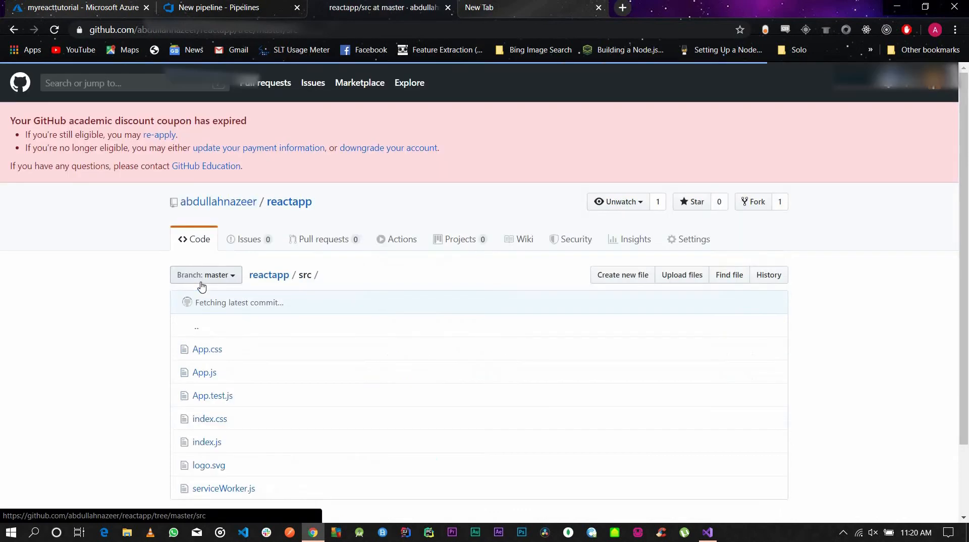
{"action": "scroll", "coordinate": [201, 286], "scroll_direction": "down", "scroll_amount": 1}
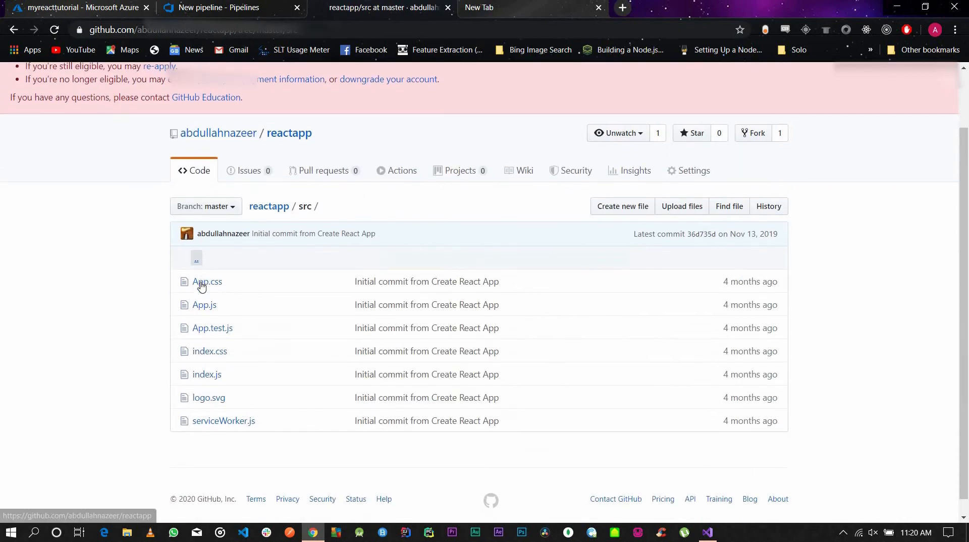
{"action": "left_click", "coordinate": [214, 374]}
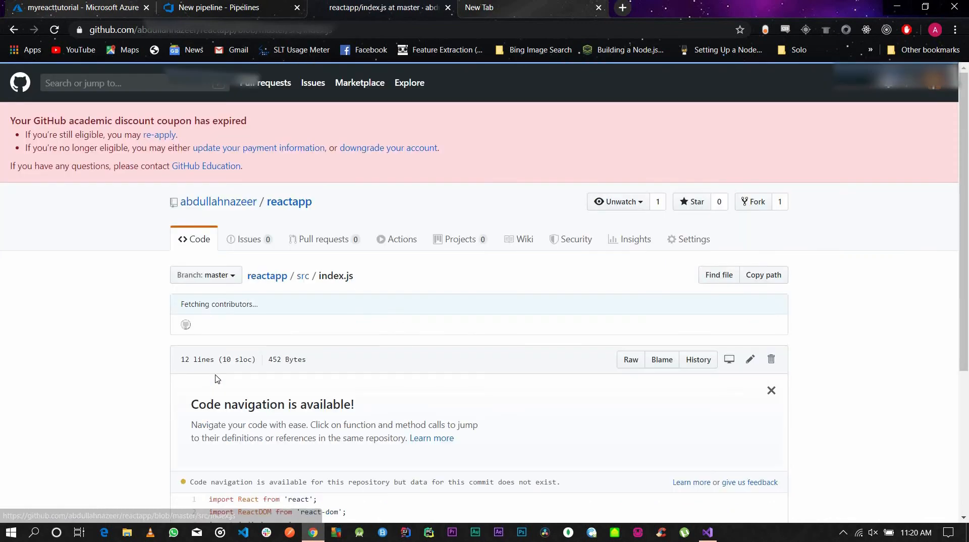
{"action": "scroll", "coordinate": [216, 376], "scroll_direction": "down", "scroll_amount": 3}
{"action": "scroll", "coordinate": [216, 375], "scroll_direction": "down", "scroll_amount": 2}
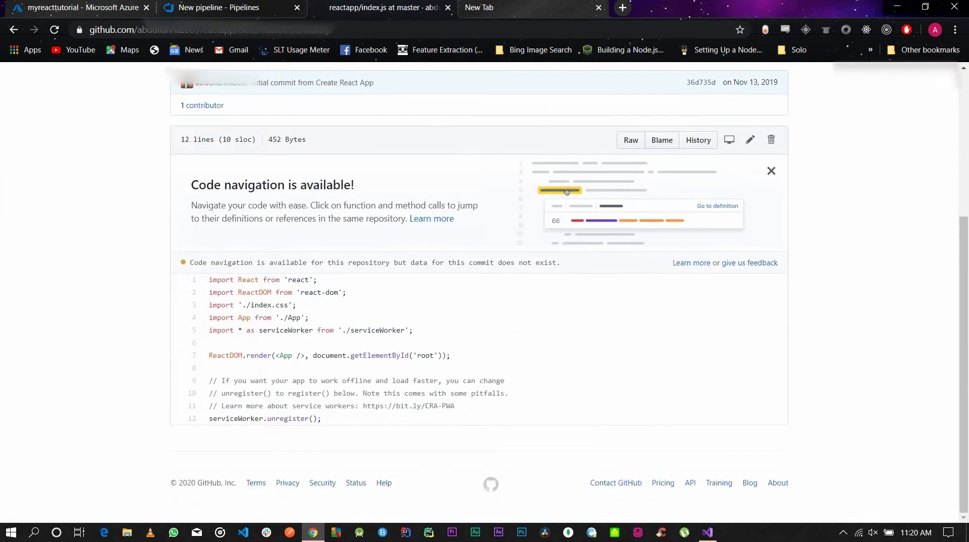
Step: Configure the pipeline with the general Node.js template, review its YAML, and save and run it with a commit directly to the master branch
{"action": "left_click", "coordinate": [273, 7]}
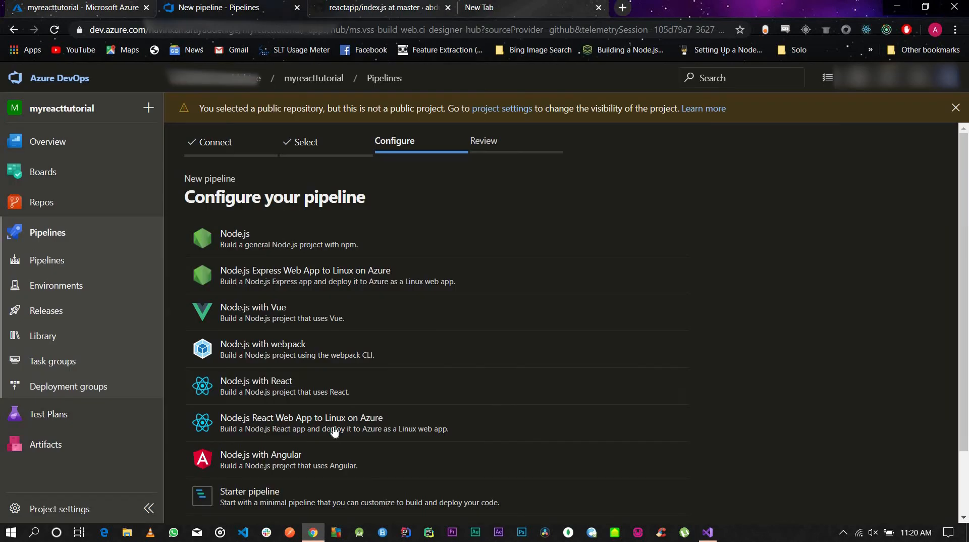
{"action": "left_click", "coordinate": [227, 236]}
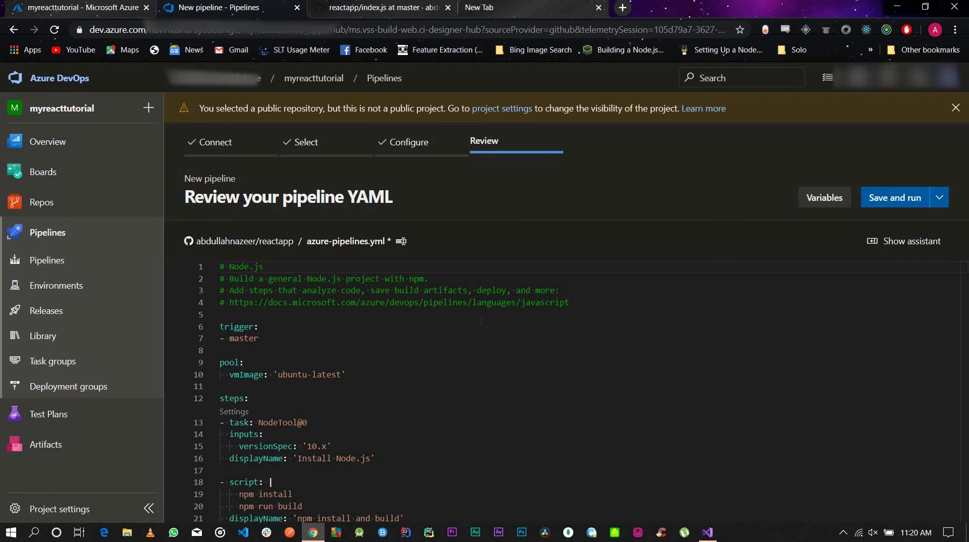
{"action": "scroll", "coordinate": [534, 314], "scroll_direction": "down", "scroll_amount": 3}
{"action": "scroll", "coordinate": [658, 327], "scroll_direction": "up", "scroll_amount": 3}
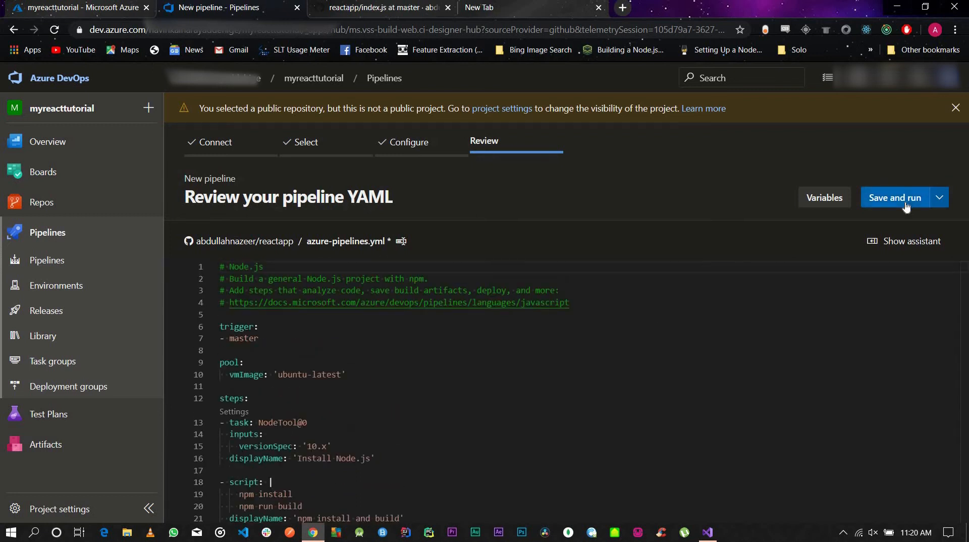
{"action": "scroll", "coordinate": [494, 403], "scroll_direction": "down", "scroll_amount": 2}
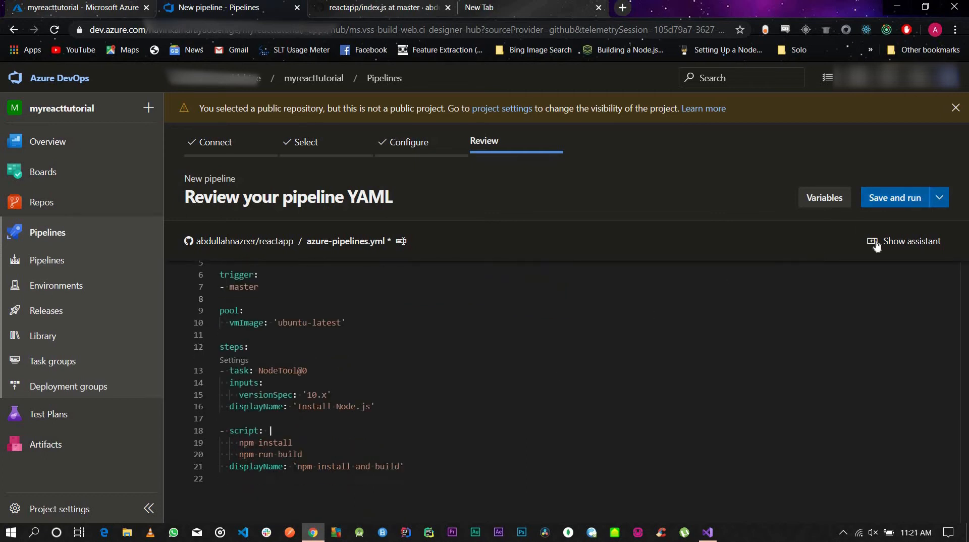
{"action": "left_click", "coordinate": [873, 200]}
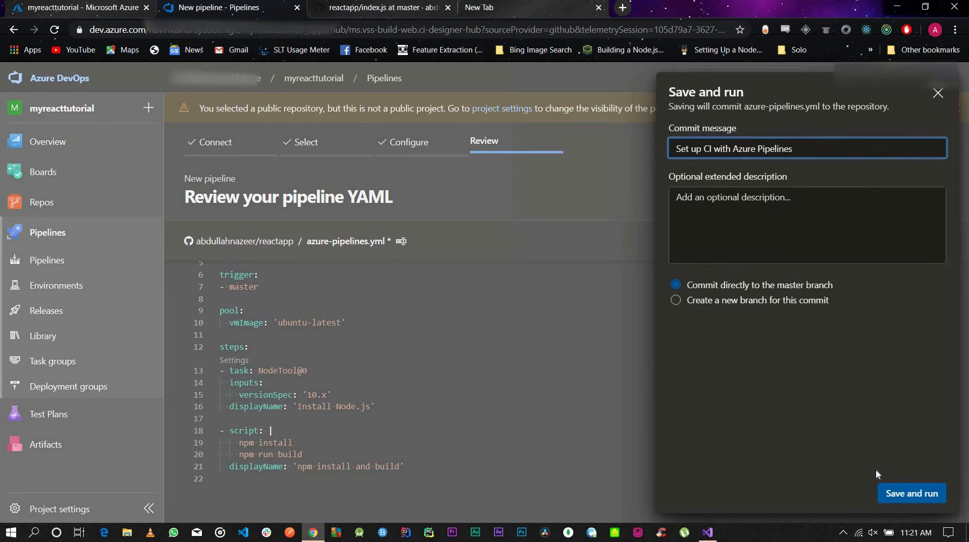
{"action": "left_click", "coordinate": [901, 501]}
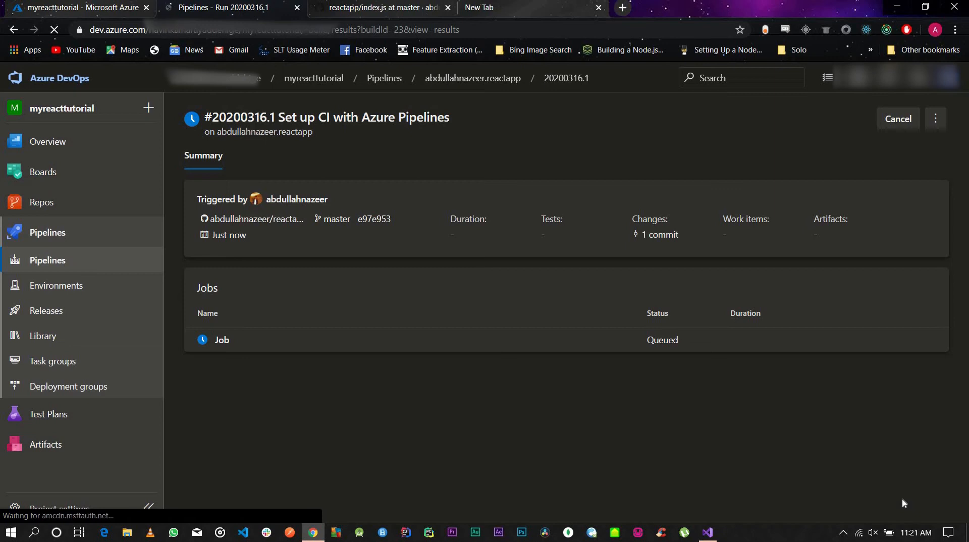
Step: Check the job log of the Set up CI with Azure Pipelines run and return to the project's pipelines list
{"action": "left_click", "coordinate": [221, 339]}
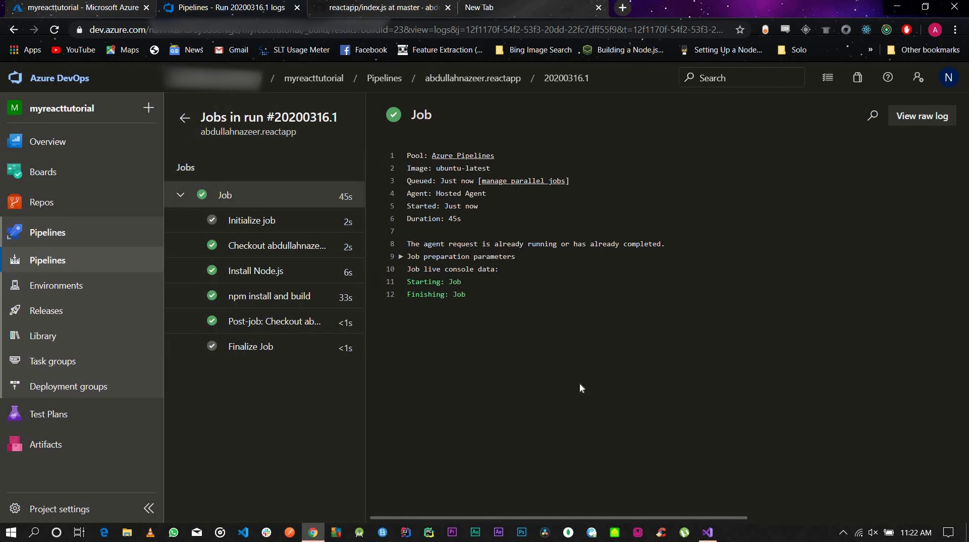
{"action": "left_click", "coordinate": [185, 117]}
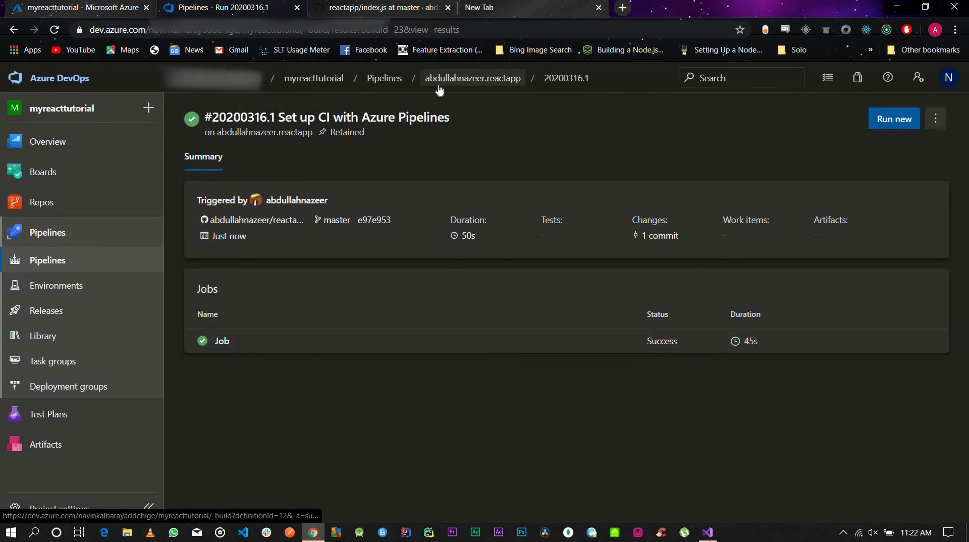
{"action": "left_click", "coordinate": [464, 78]}
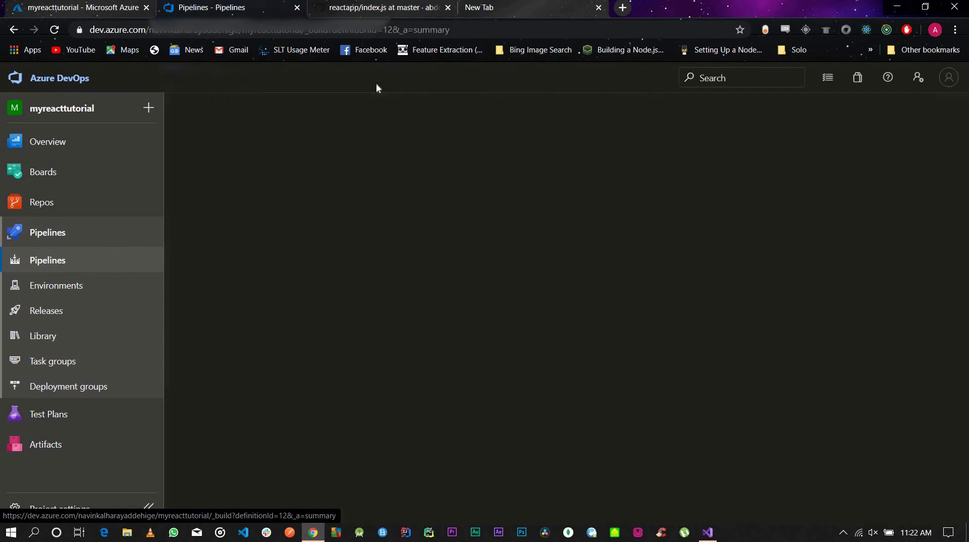
{"action": "left_click", "coordinate": [329, 81]}
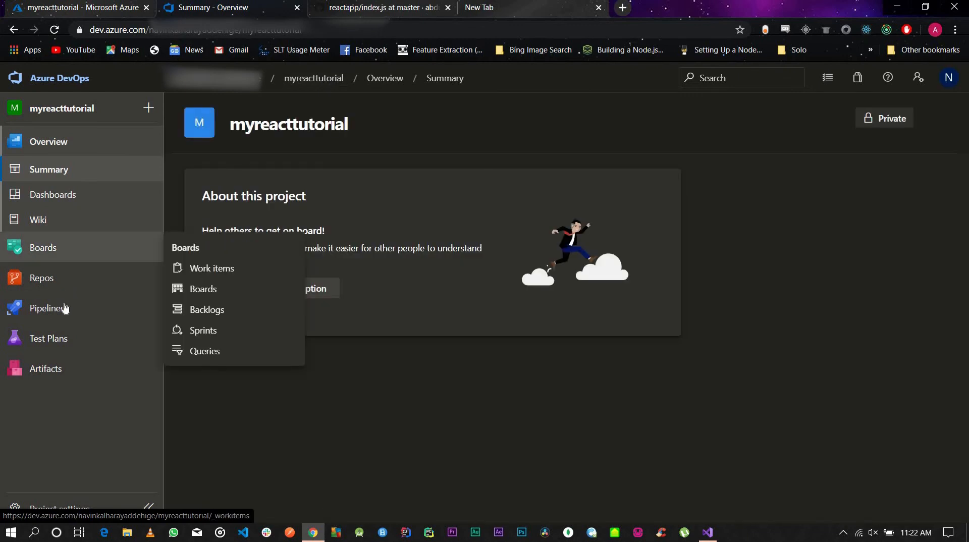
{"action": "left_click", "coordinate": [64, 313]}
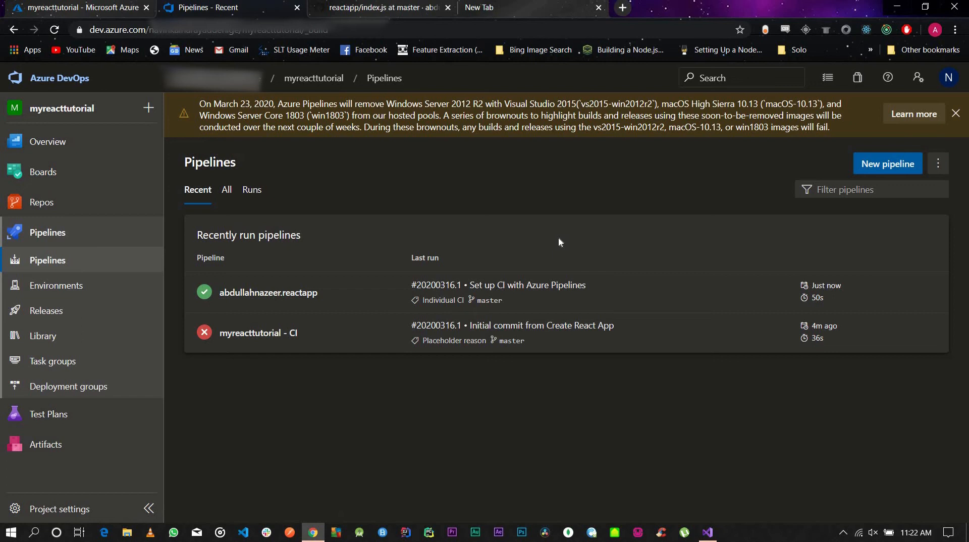
Step: Open the reactapp pipeline, look over its available management actions and open its Set up CI with Azure Pipelines run
{"action": "left_click", "coordinate": [302, 303]}
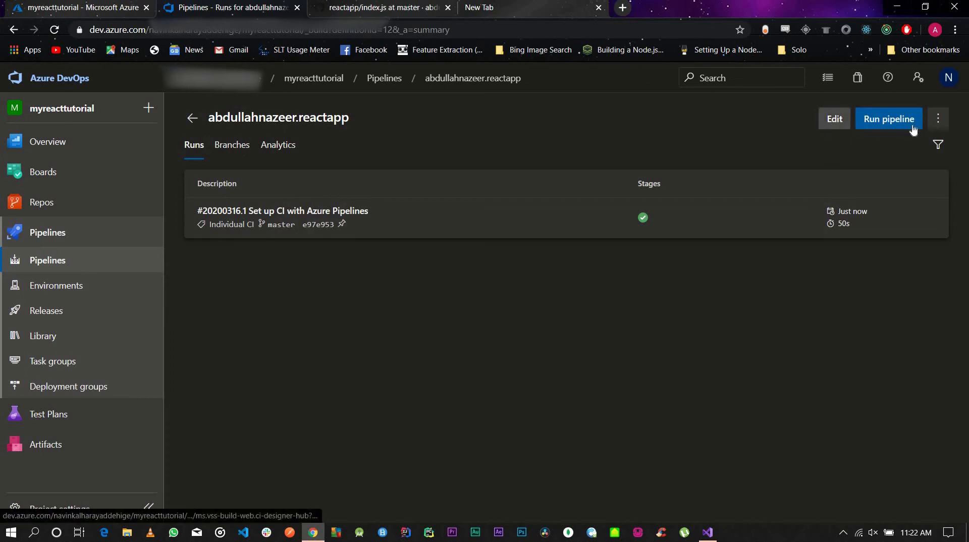
{"action": "left_click", "coordinate": [933, 127]}
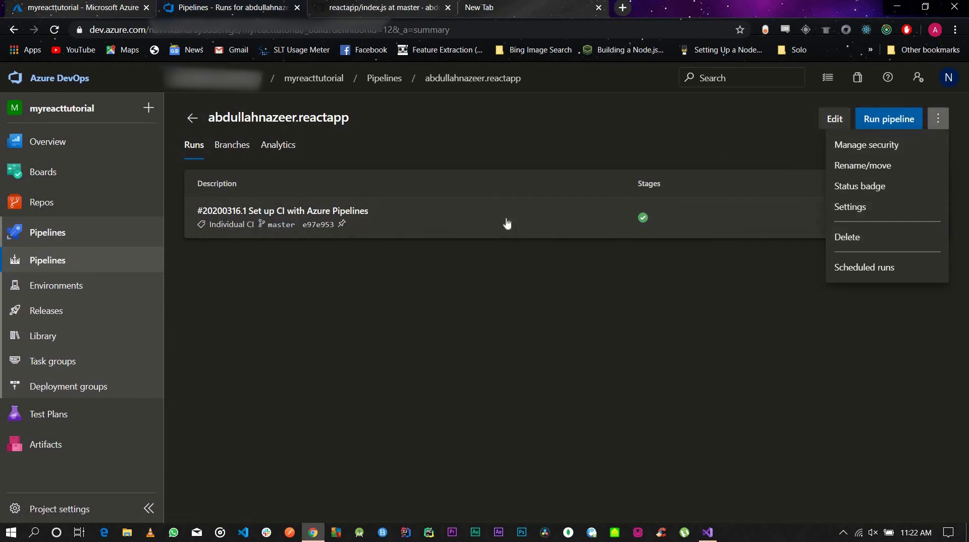
{"action": "left_click", "coordinate": [540, 219]}
{"action": "left_click", "coordinate": [540, 218]}
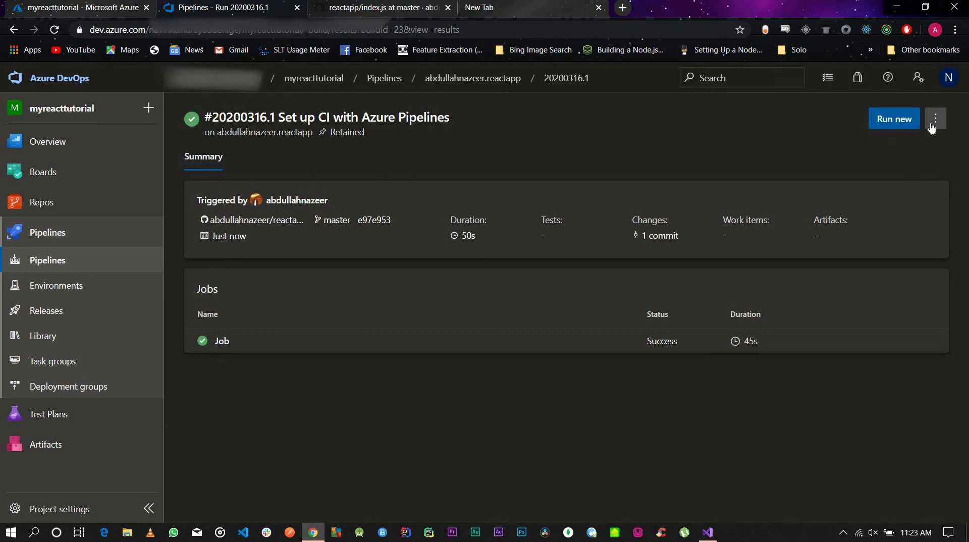
Step: Open the reactapp pipeline's YAML for editing and authorize Azure Pipelines by Microsoft on GitHub
{"action": "left_click", "coordinate": [934, 123]}
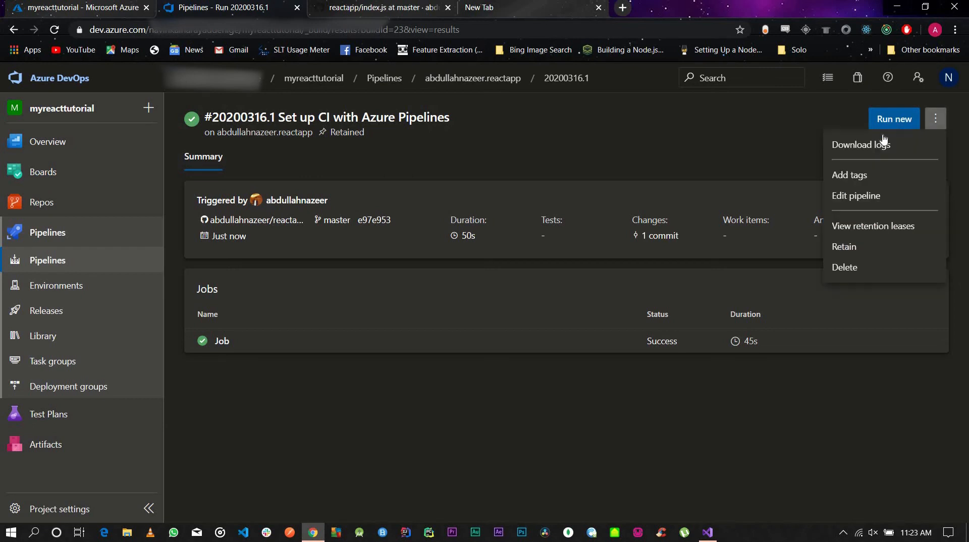
{"action": "left_click", "coordinate": [855, 196]}
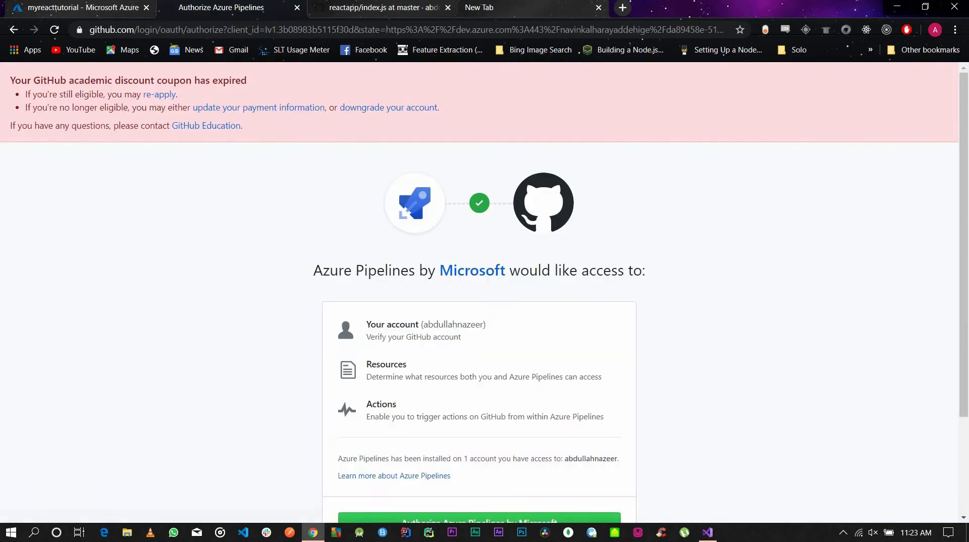
{"action": "scroll", "coordinate": [446, 238], "scroll_direction": "down", "scroll_amount": 3}
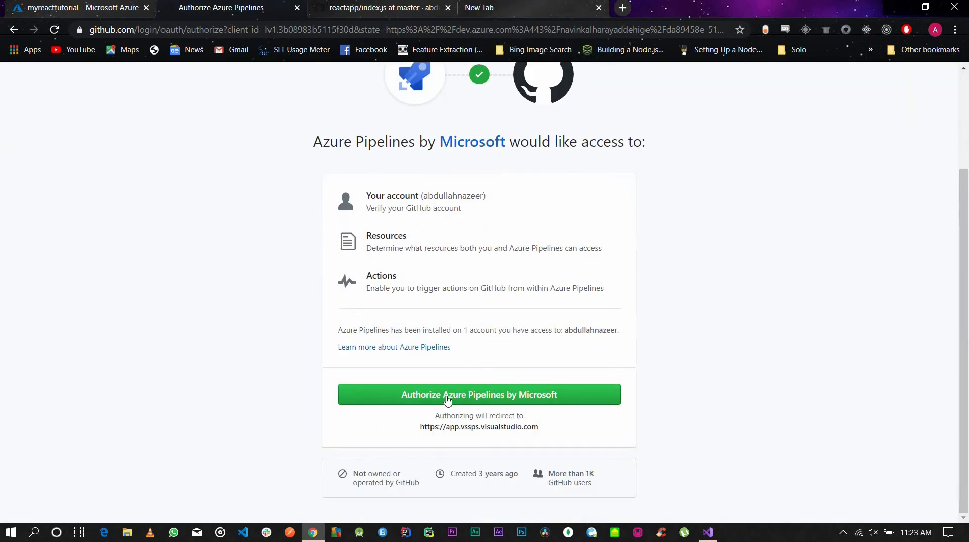
{"action": "left_click", "coordinate": [445, 397]}
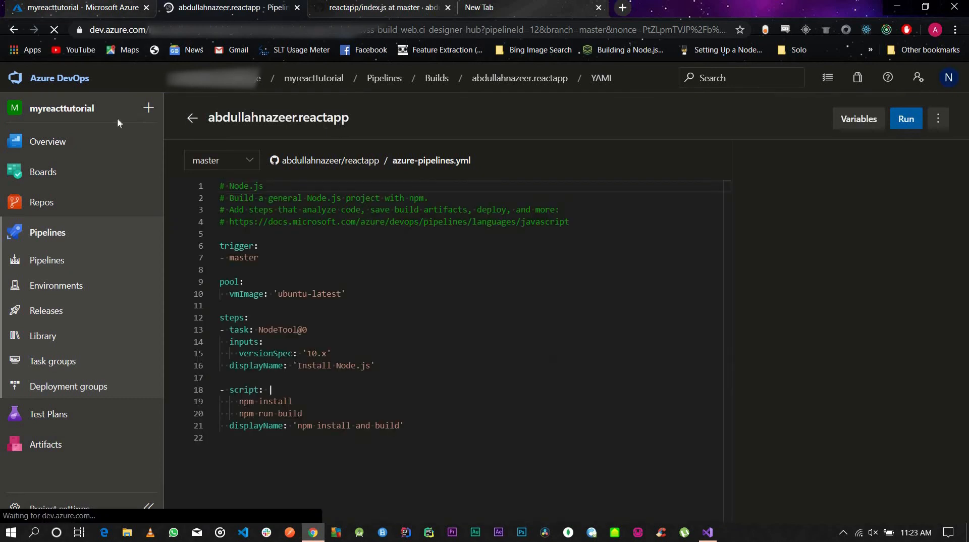
Step: Go to the releases of the myreacttutorial project and start a new release pipeline
{"action": "left_click", "coordinate": [35, 232]}
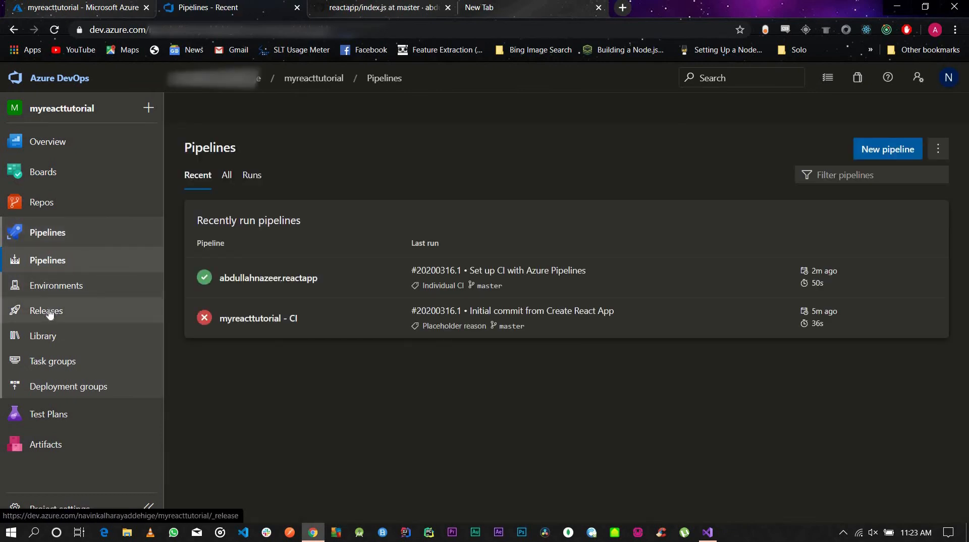
{"action": "left_click", "coordinate": [49, 311]}
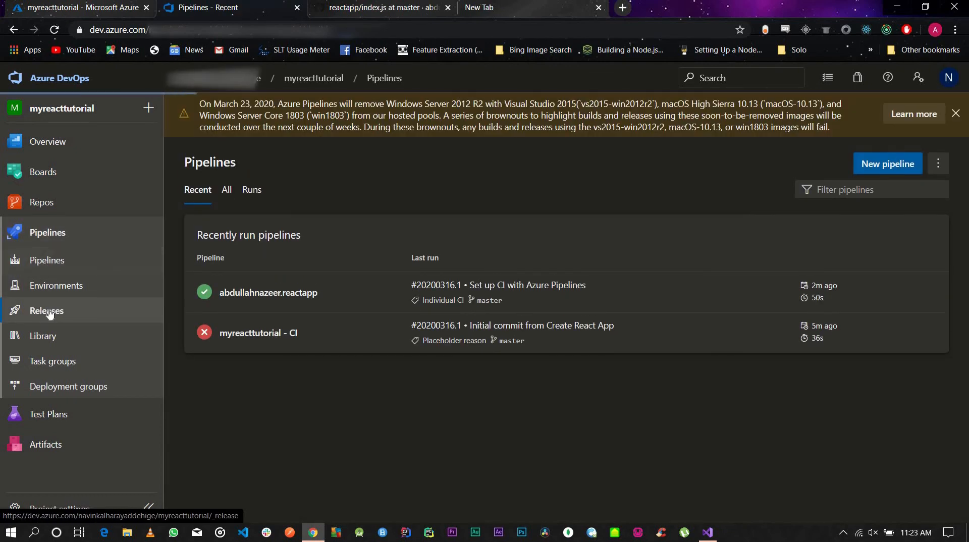
{"action": "left_click", "coordinate": [878, 116]}
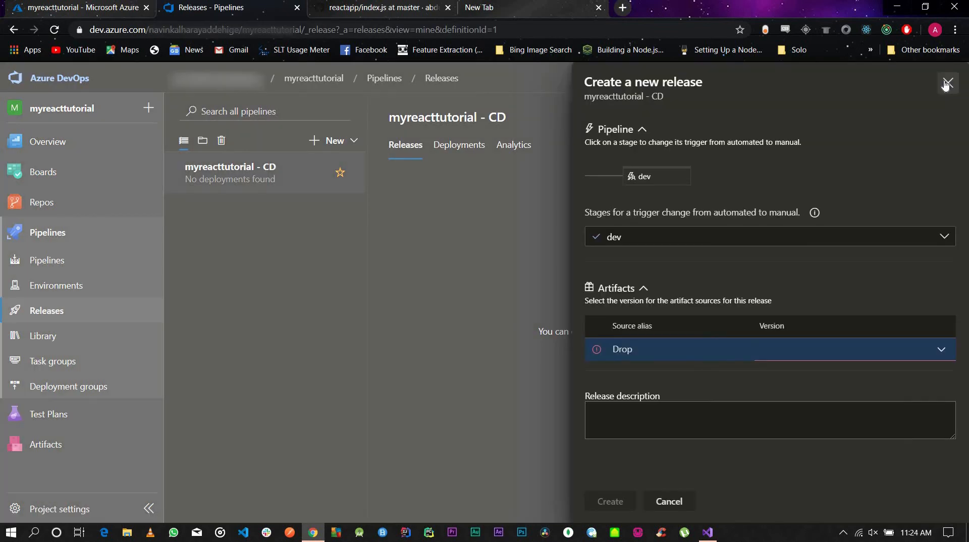
{"action": "left_click", "coordinate": [947, 82]}
{"action": "left_click", "coordinate": [338, 143]}
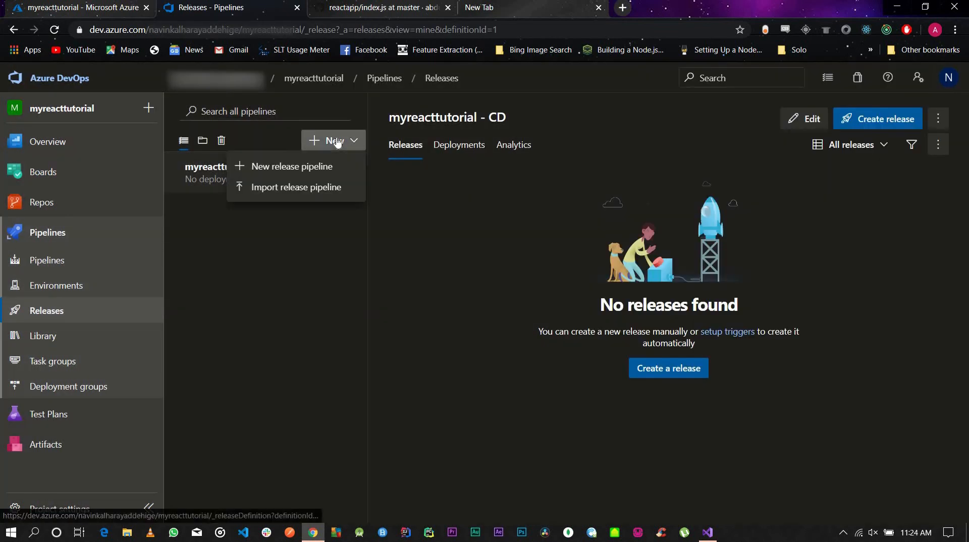
{"action": "left_click", "coordinate": [308, 168]}
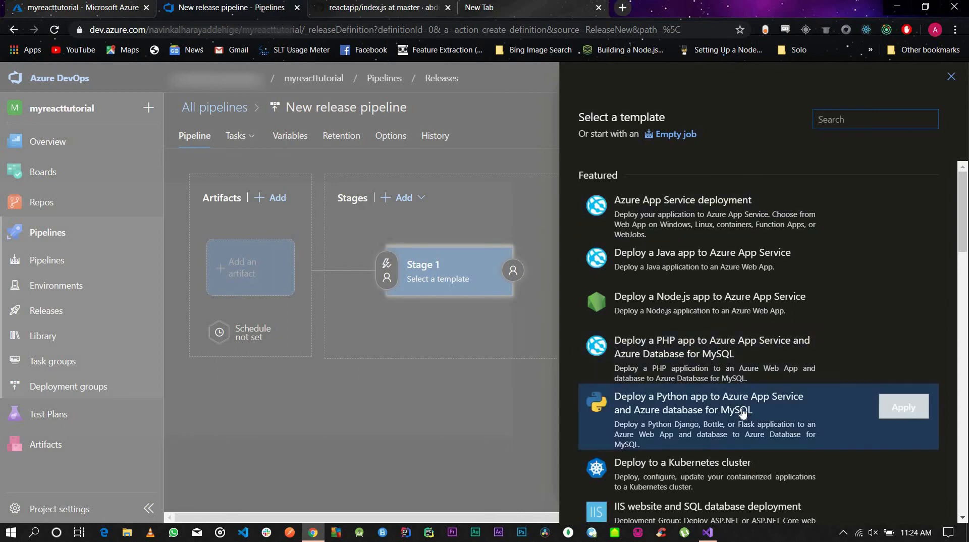
Step: Look through the stage templates and apply Deploy a Node.js app to Azure App Service to Stage 1
{"action": "scroll", "coordinate": [742, 413], "scroll_direction": "down", "scroll_amount": 1}
{"action": "scroll", "coordinate": [743, 414], "scroll_direction": "down", "scroll_amount": 2}
{"action": "scroll", "coordinate": [739, 411], "scroll_direction": "up", "scroll_amount": 3}
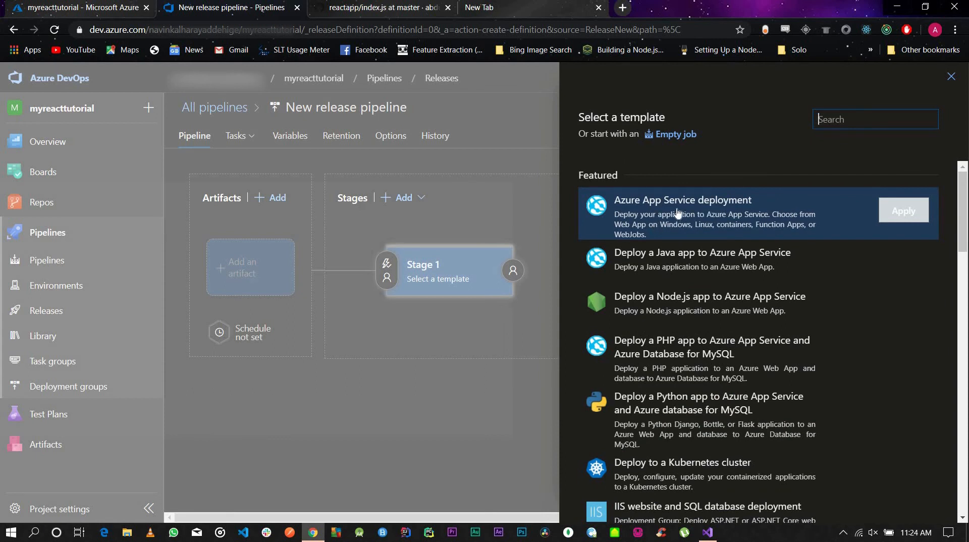
{"action": "left_click", "coordinate": [695, 298]}
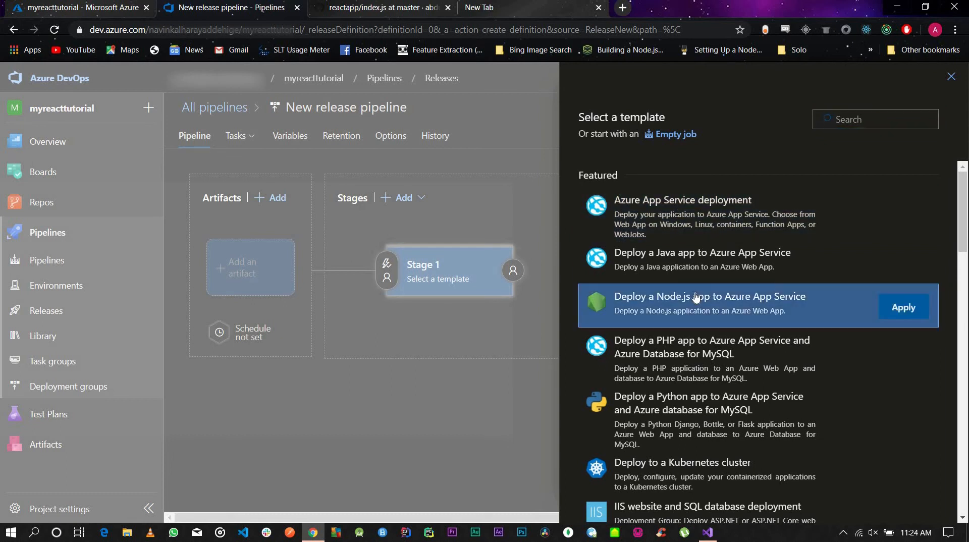
{"action": "left_click", "coordinate": [903, 307]}
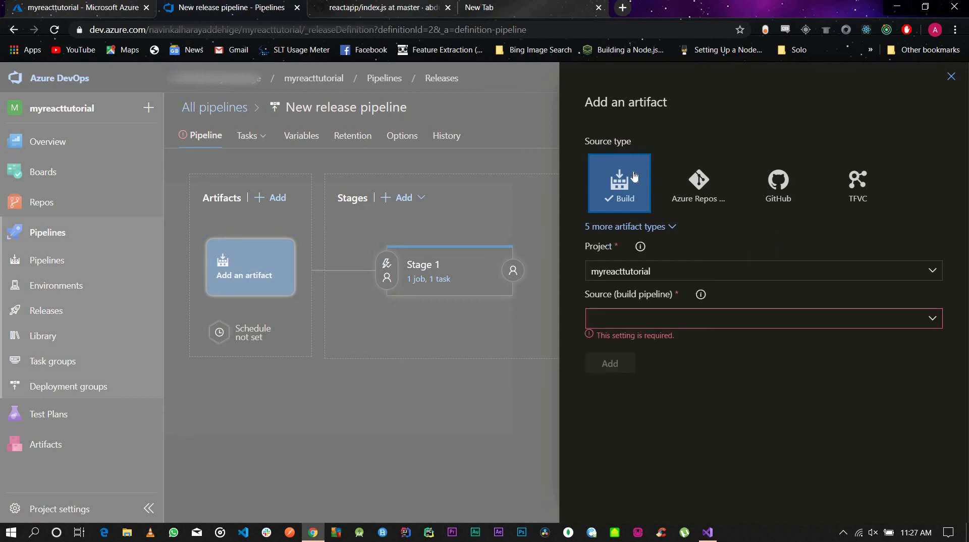
{"action": "left_click", "coordinate": [776, 181]}
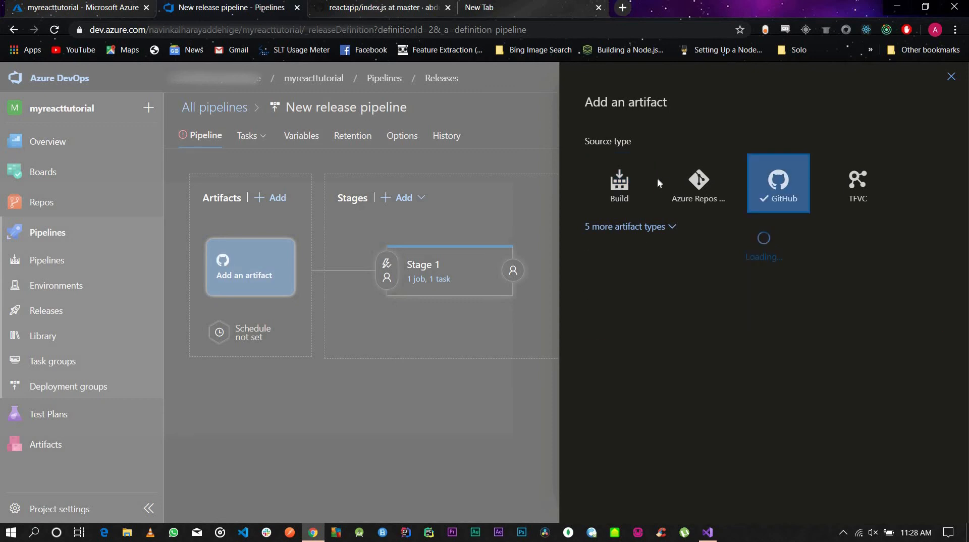
{"action": "left_click", "coordinate": [608, 189]}
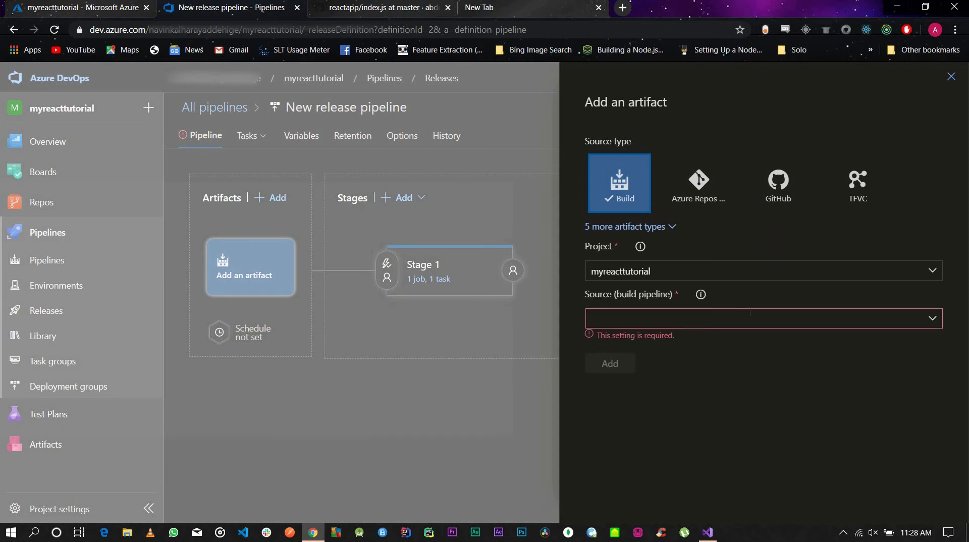
{"action": "left_click", "coordinate": [933, 322]}
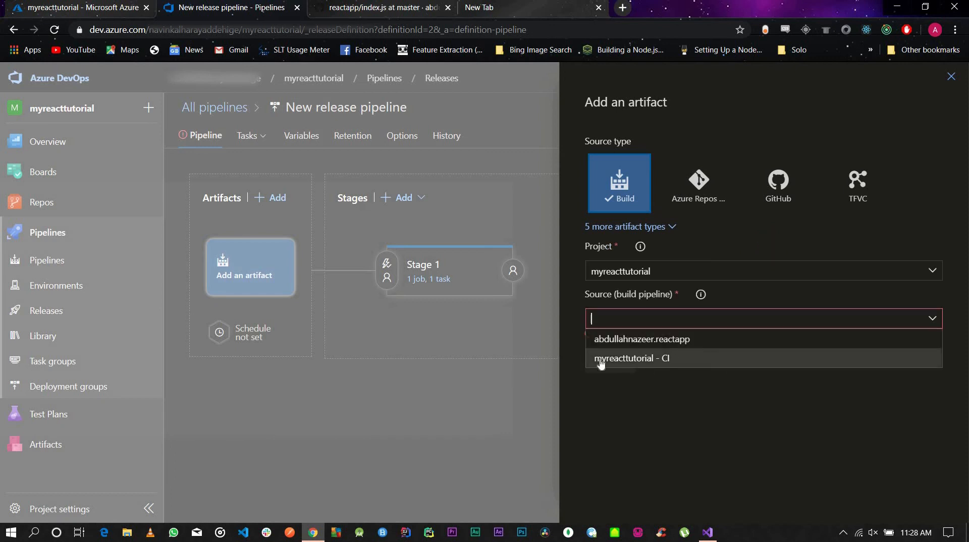
{"action": "left_click", "coordinate": [655, 377]}
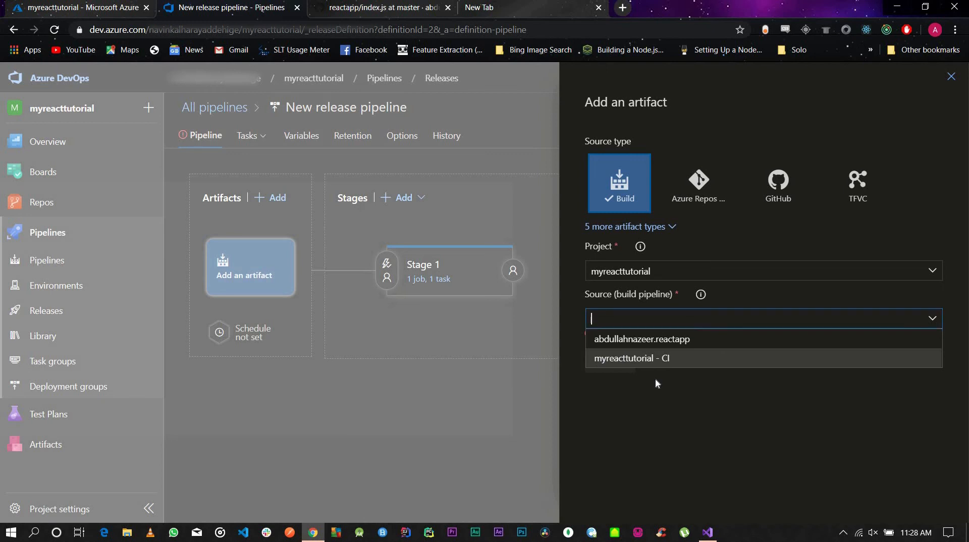
Step: Set the artifact source to GitHub with the myreacttutorial - GitHub service connection and the reactapp repository
{"action": "left_click", "coordinate": [775, 199]}
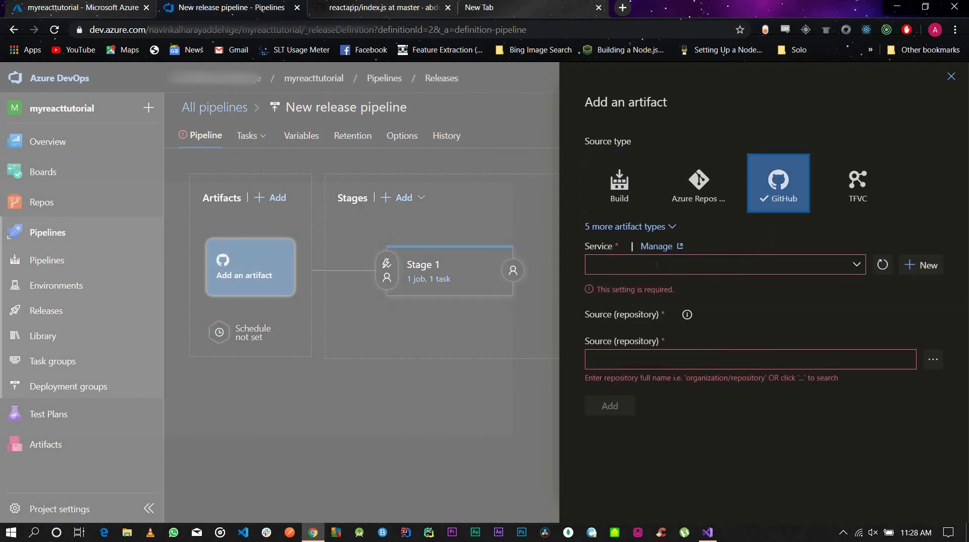
{"action": "left_click", "coordinate": [863, 255]}
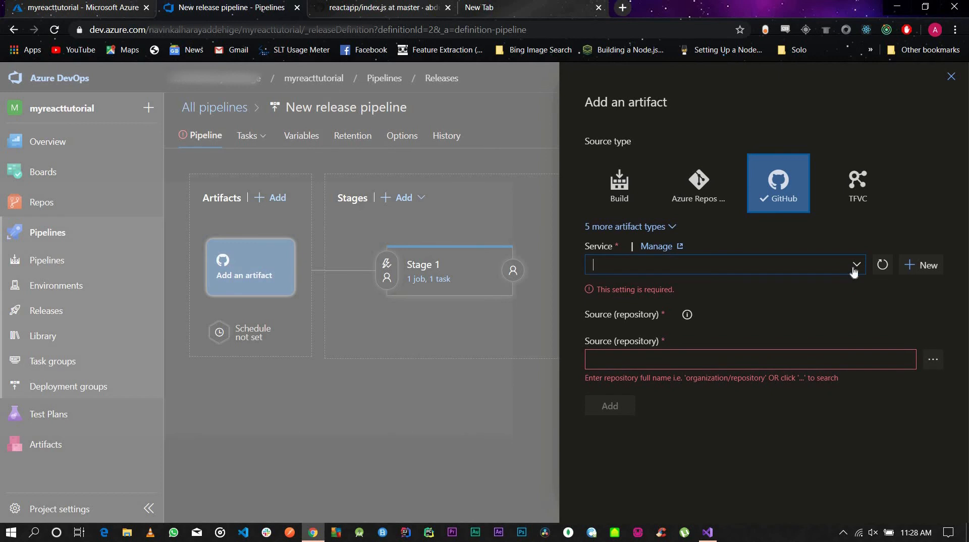
{"action": "left_click", "coordinate": [855, 266]}
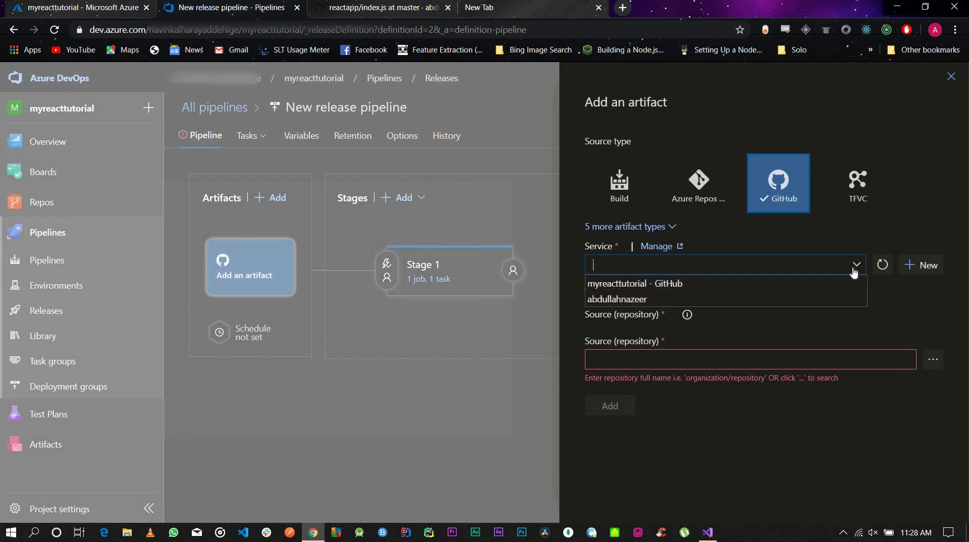
{"action": "left_click", "coordinate": [693, 284]}
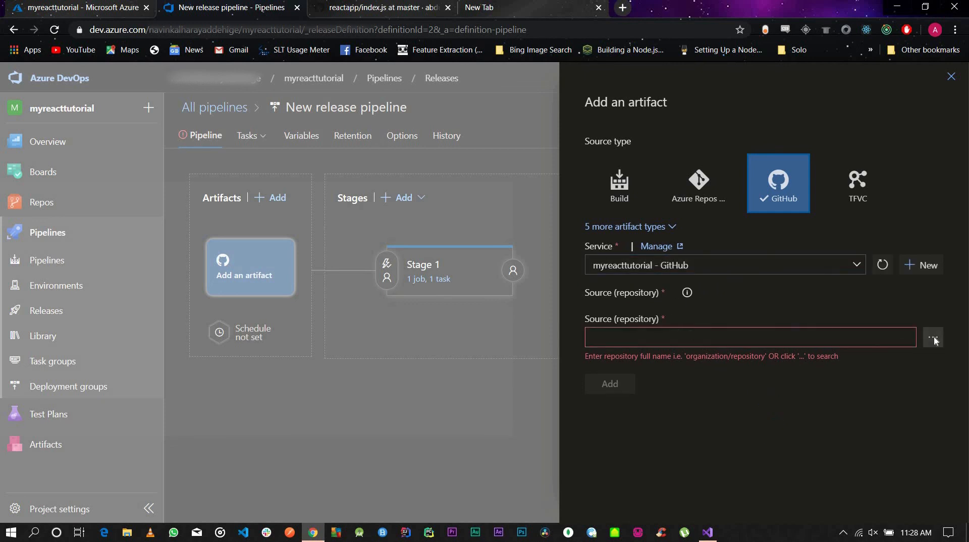
{"action": "left_click", "coordinate": [932, 337]}
{"action": "scroll", "coordinate": [471, 311], "scroll_direction": "down", "scroll_amount": 5}
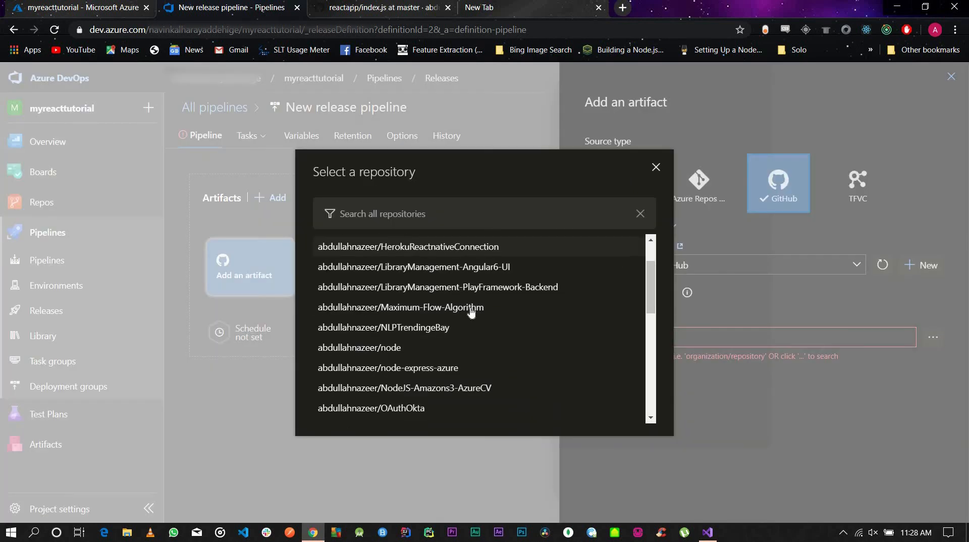
{"action": "left_click", "coordinate": [411, 309]}
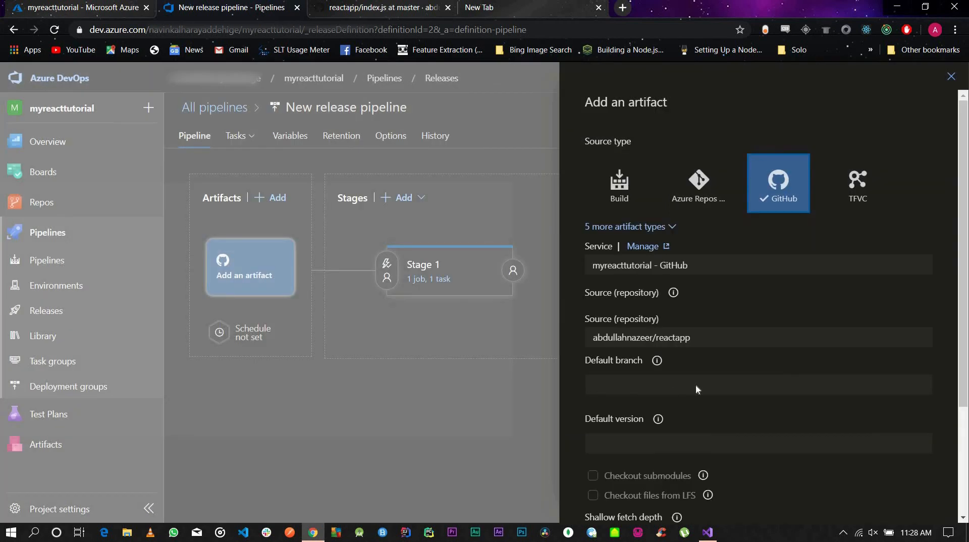
Step: Set the artifact's default branch to master and its default version to Latest from the default branch
{"action": "scroll", "coordinate": [703, 325], "scroll_direction": "down", "scroll_amount": 2}
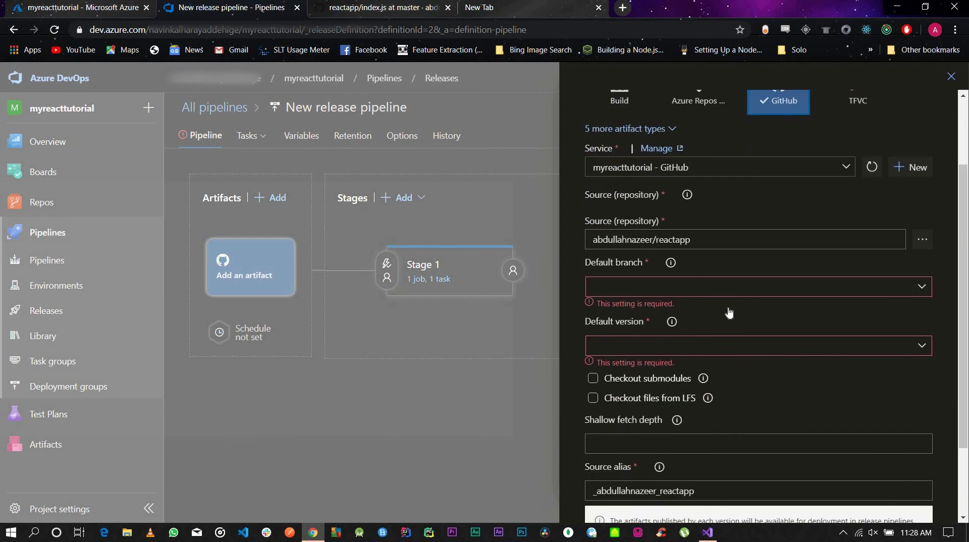
{"action": "left_click", "coordinate": [716, 287]}
{"action": "left_click", "coordinate": [708, 307]}
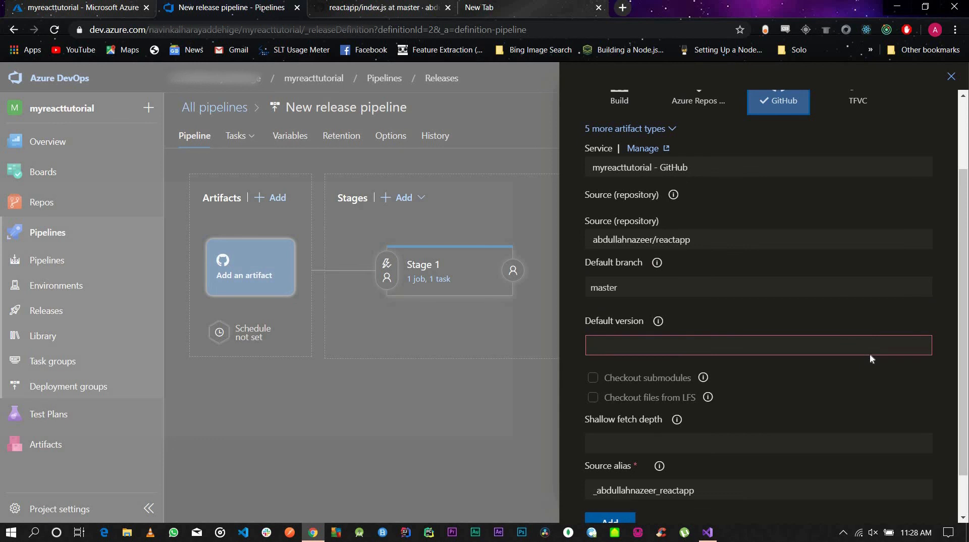
{"action": "scroll", "coordinate": [609, 196], "scroll_direction": "up", "scroll_amount": 2}
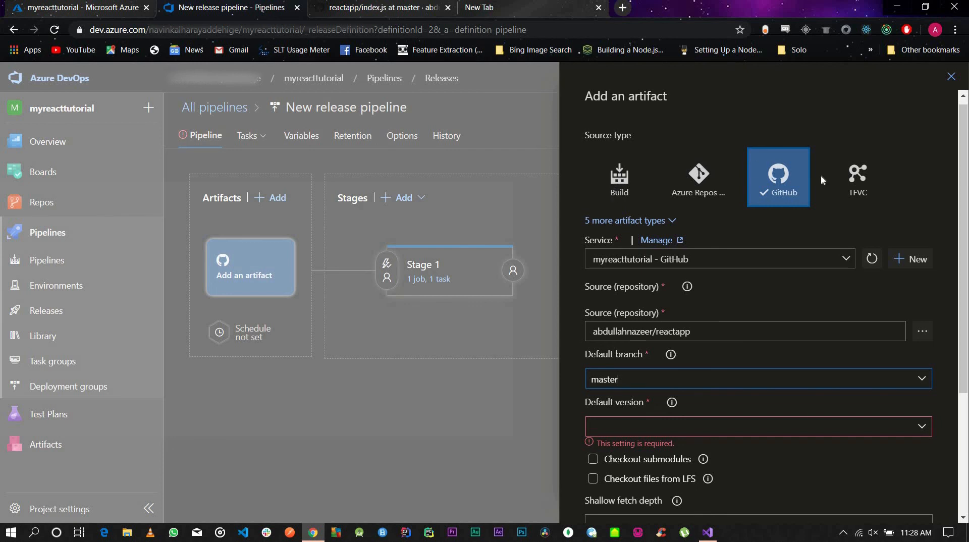
{"action": "scroll", "coordinate": [757, 280], "scroll_direction": "down", "scroll_amount": 3}
{"action": "left_click", "coordinate": [759, 274]}
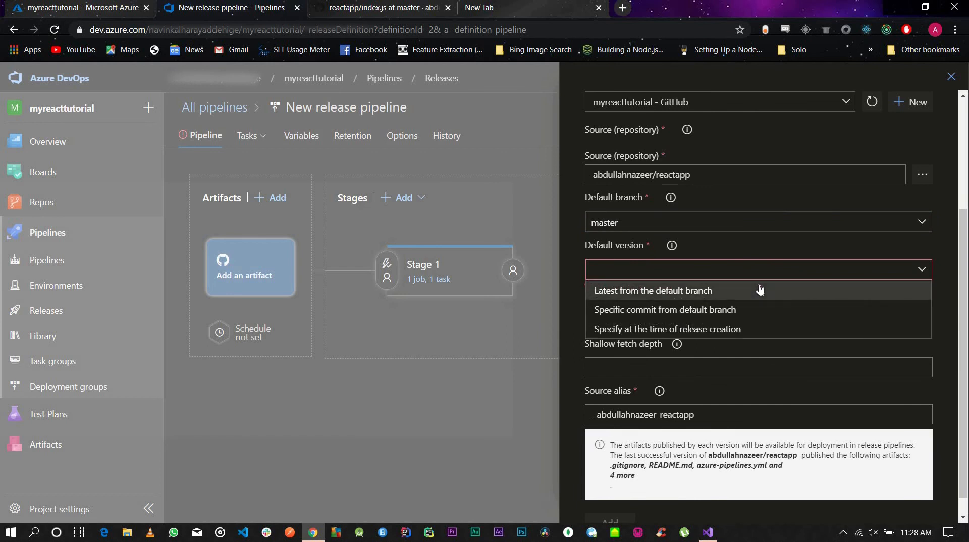
{"action": "left_click", "coordinate": [759, 288]}
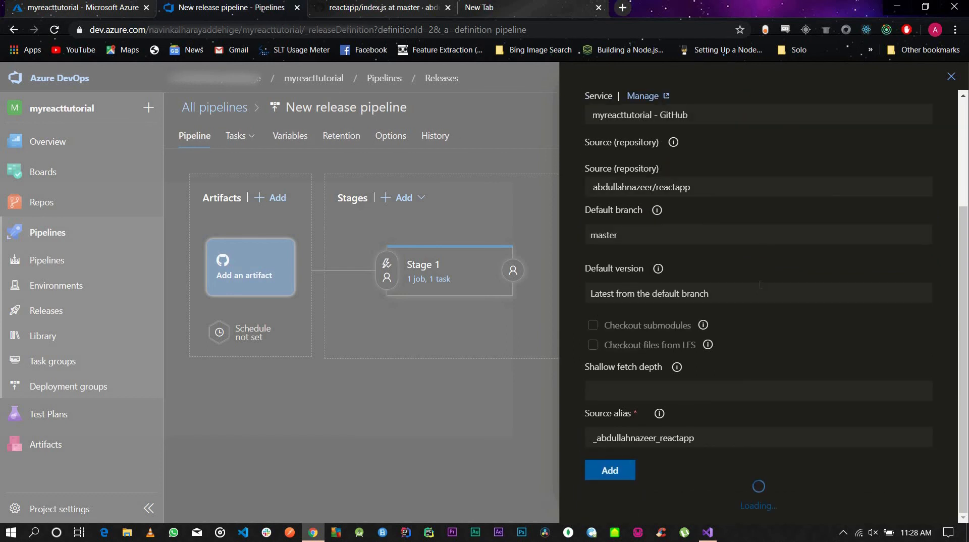
Step: Add the configured reactapp GitHub artifact and save the release pipeline without a comment
{"action": "scroll", "coordinate": [759, 284], "scroll_direction": "up", "scroll_amount": 1}
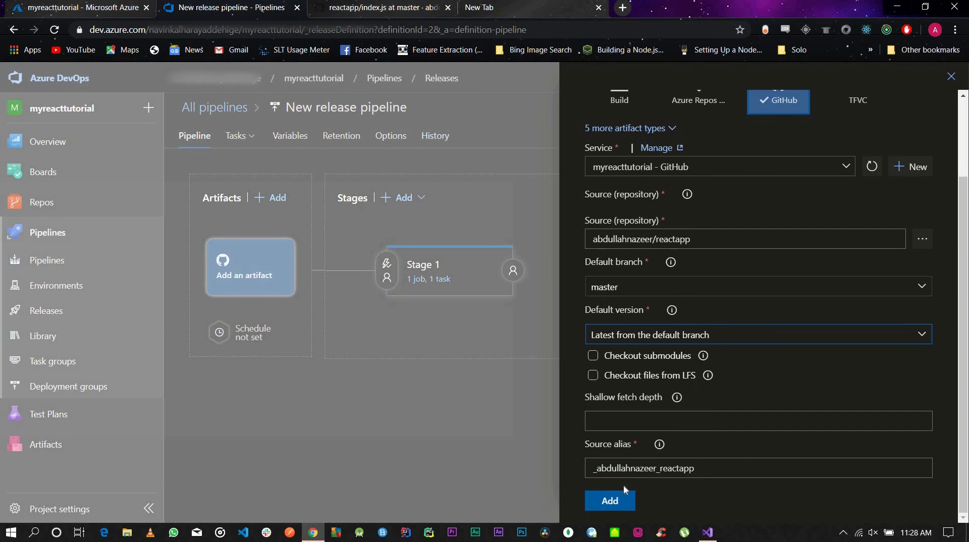
{"action": "left_click", "coordinate": [600, 500]}
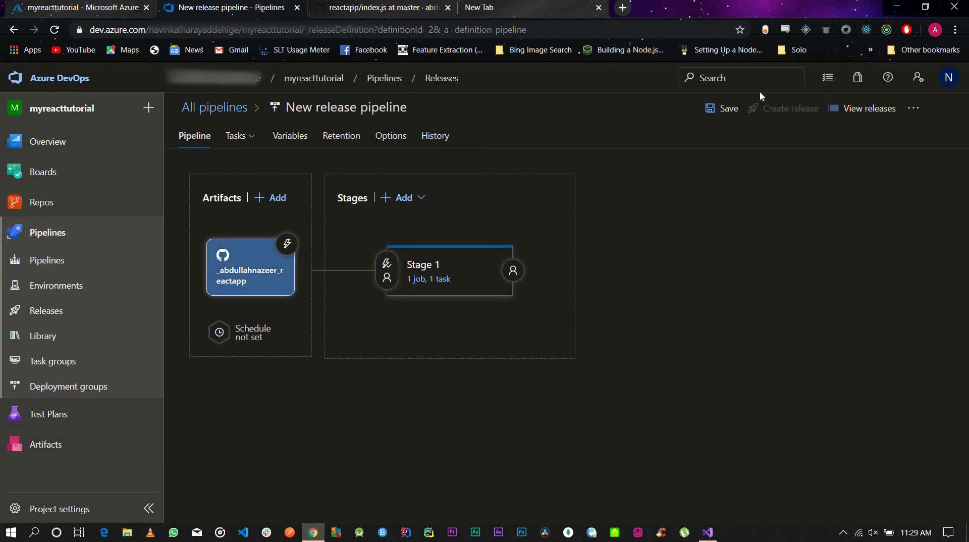
{"action": "left_click", "coordinate": [720, 108]}
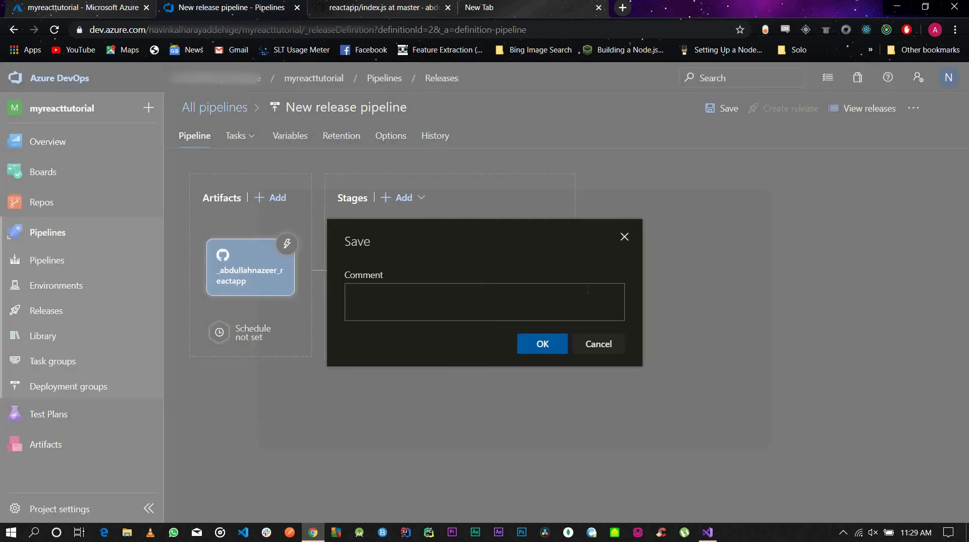
{"action": "left_click", "coordinate": [553, 343]}
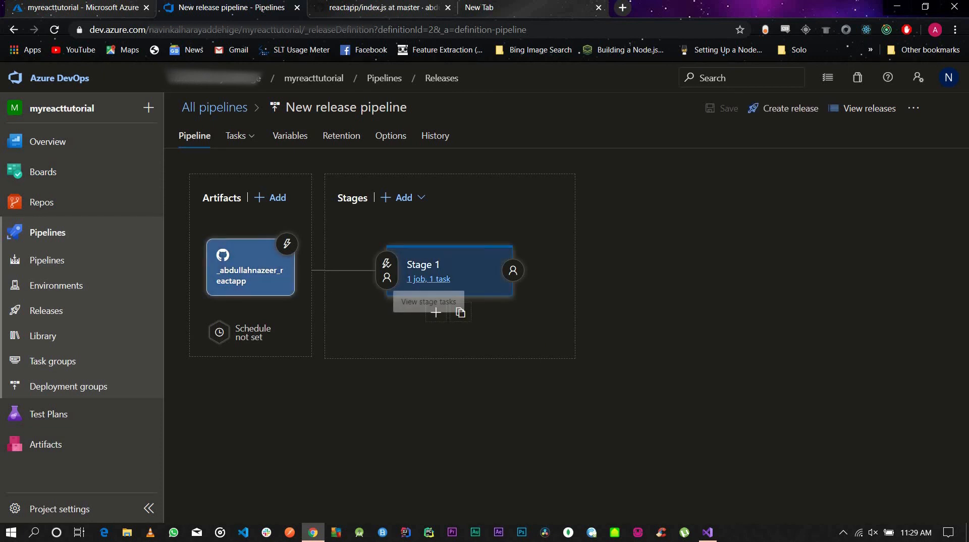
{"action": "left_click", "coordinate": [508, 11]}
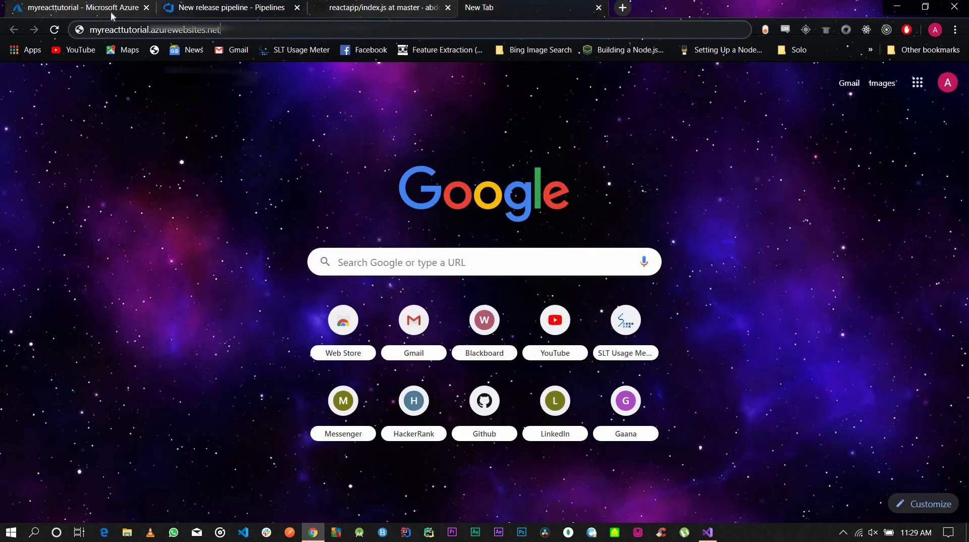
{"action": "double_click", "coordinate": [135, 29]}
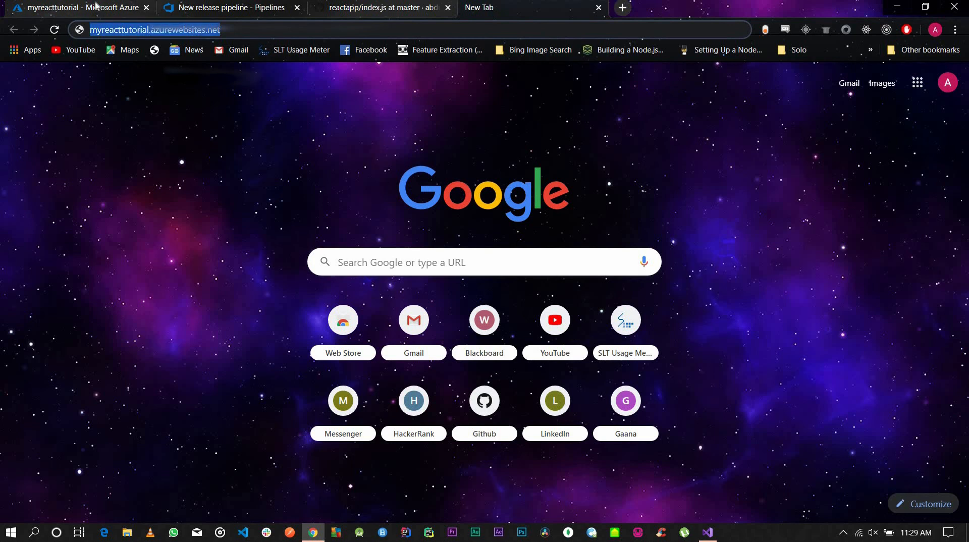
{"action": "left_click", "coordinate": [101, 7]}
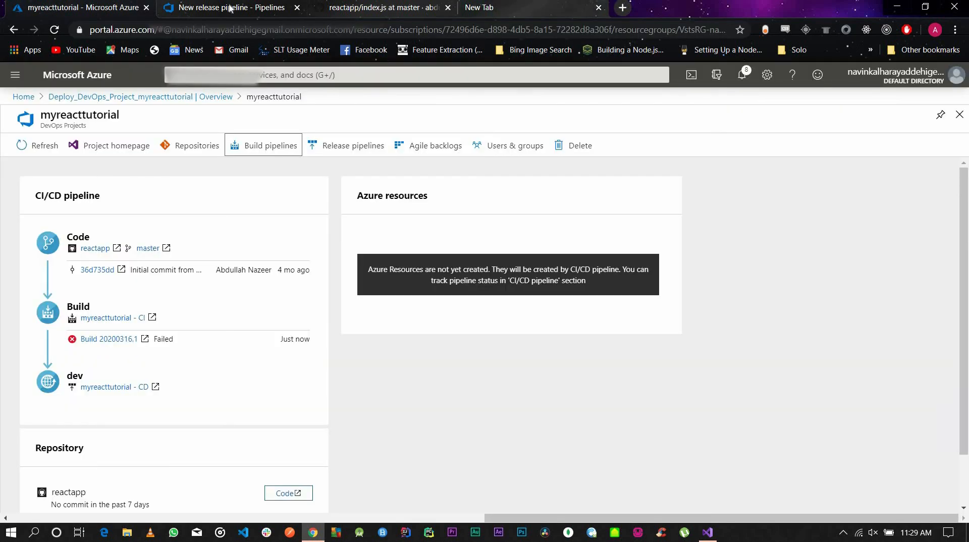
Step: Create a new release from the pipeline, changing the Stage 1 trigger from automated to manual
{"action": "left_click", "coordinate": [230, 8]}
{"action": "left_click", "coordinate": [791, 106]}
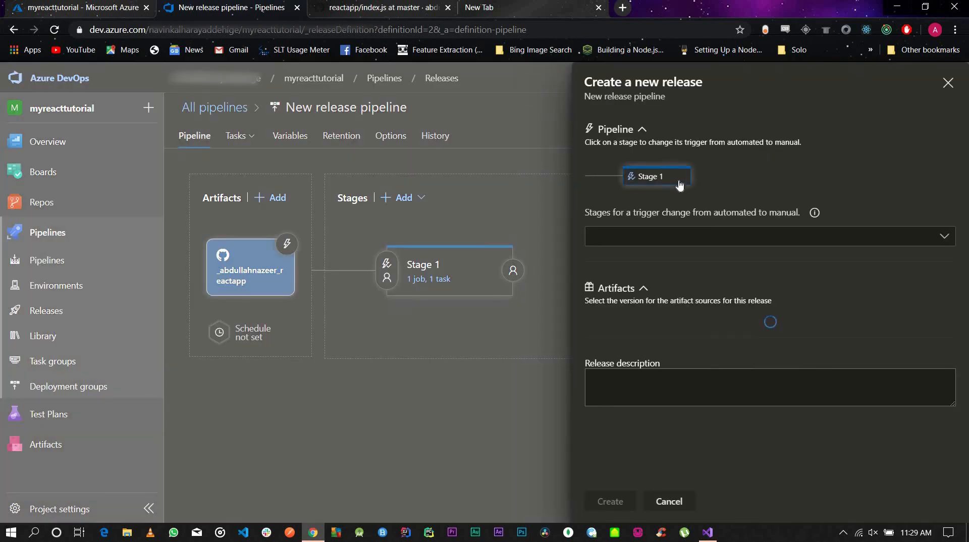
{"action": "left_click", "coordinate": [674, 237]}
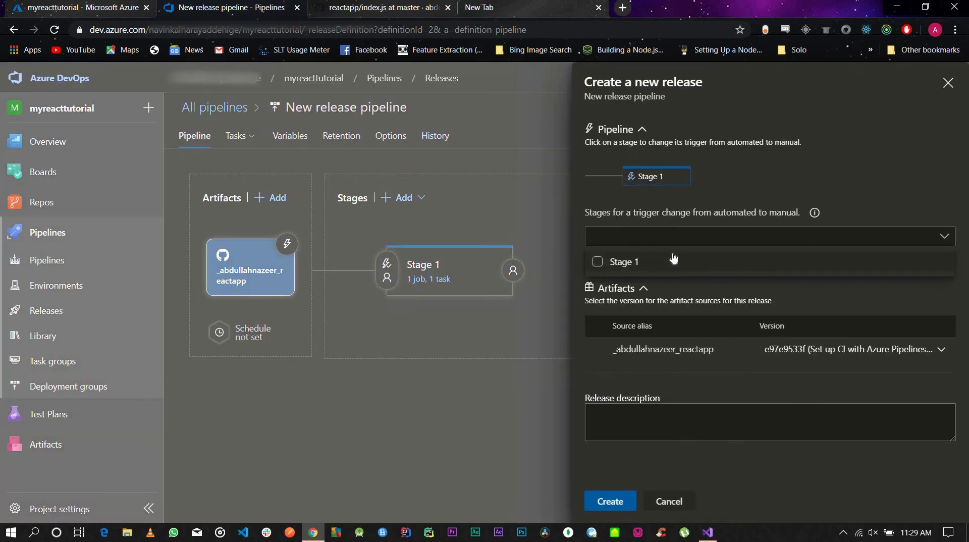
{"action": "left_click", "coordinate": [674, 259]}
{"action": "left_click", "coordinate": [742, 300]}
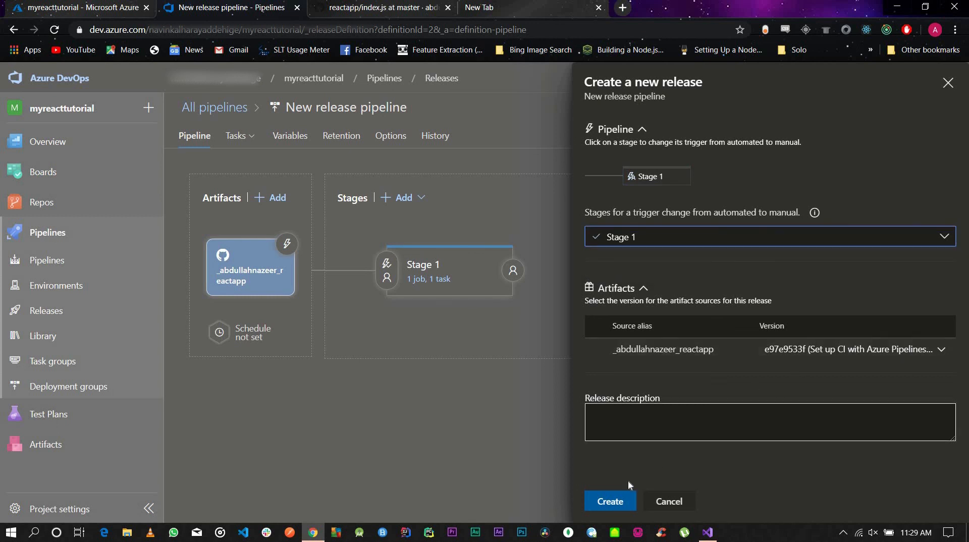
{"action": "left_click", "coordinate": [590, 508]}
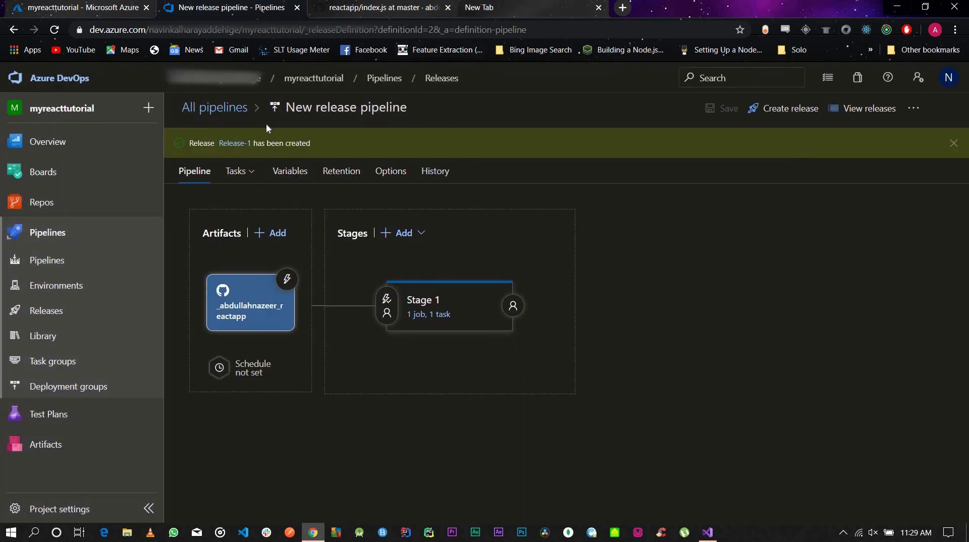
Step: Open the newly created release and check the deployment progress of Stage 1
{"action": "left_click", "coordinate": [491, 10]}
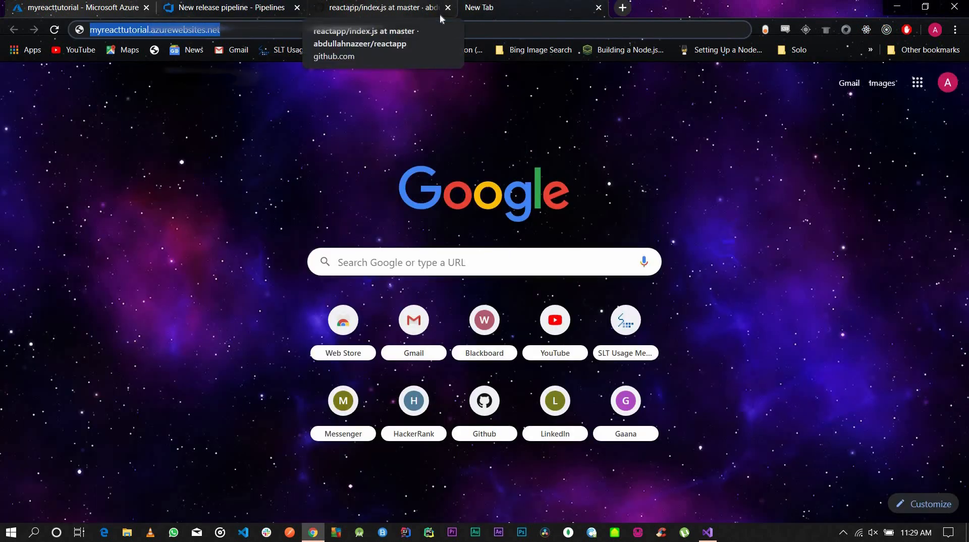
{"action": "left_click", "coordinate": [409, 7]}
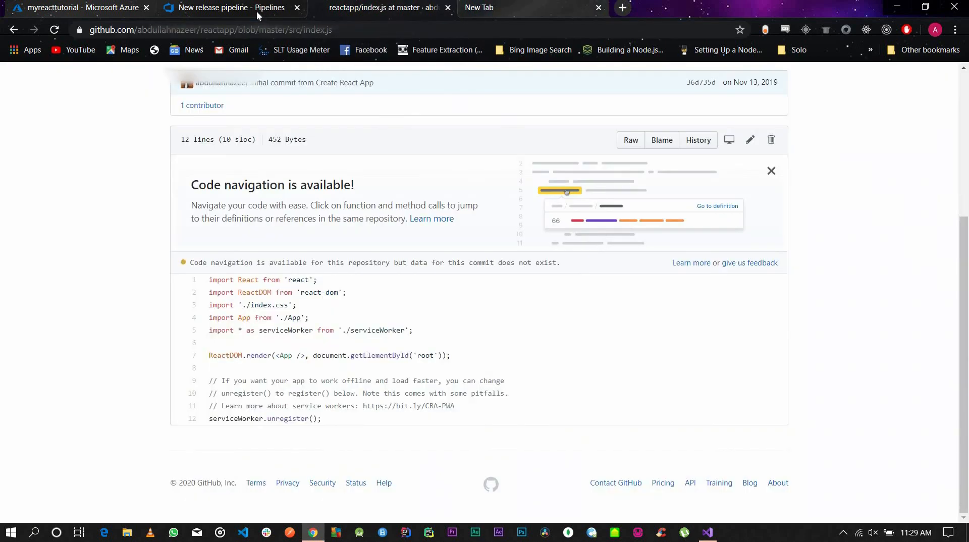
{"action": "left_click", "coordinate": [256, 10]}
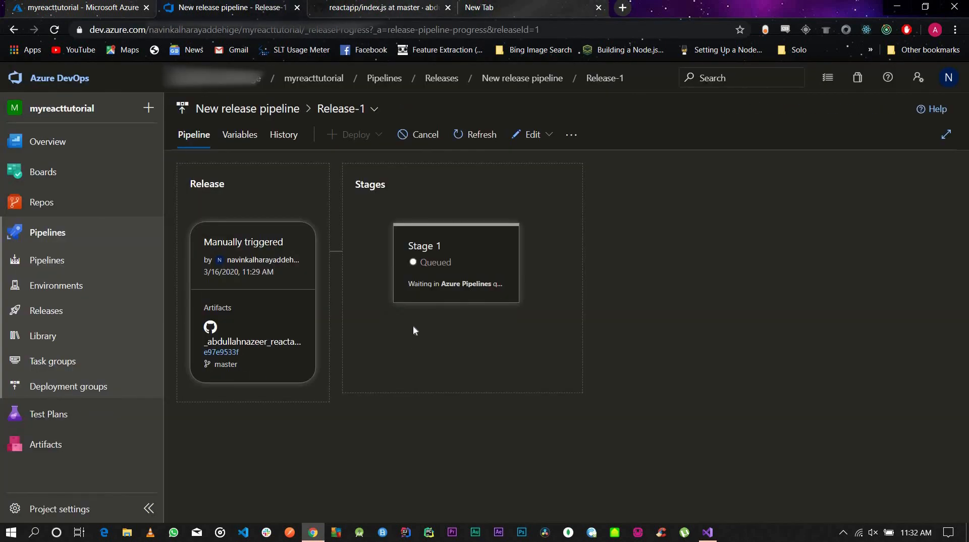
{"action": "mouse_move", "coordinate": [424, 318]}
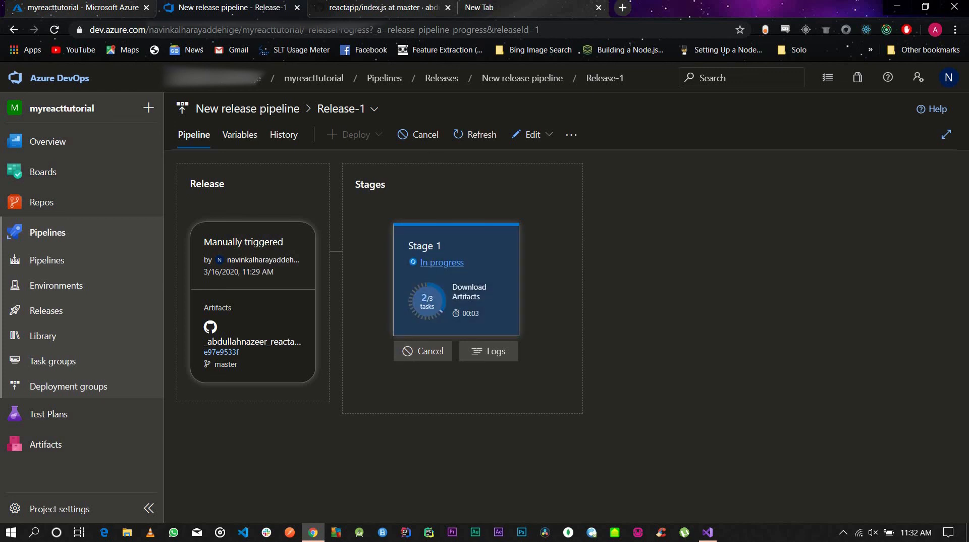
Step: Switch to the Azure portal and view the myreacttutorial DevOps project's CI/CD pipeline and Azure resources
{"action": "left_click", "coordinate": [387, 11]}
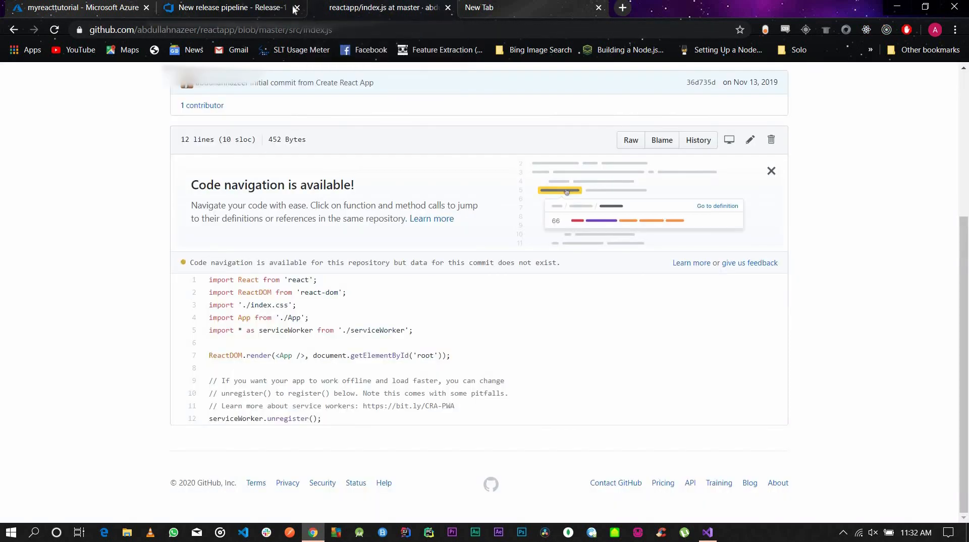
{"action": "left_click", "coordinate": [244, 10]}
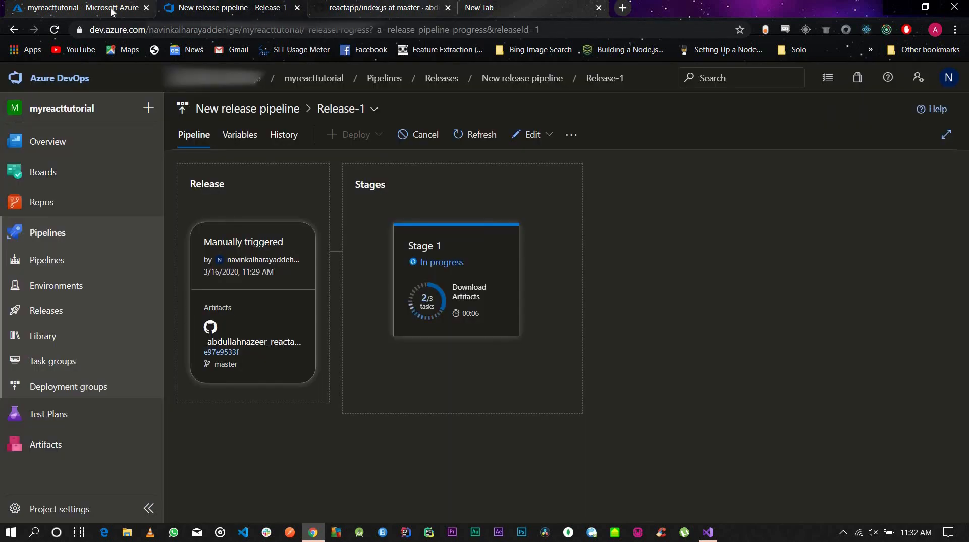
{"action": "left_click", "coordinate": [84, 8]}
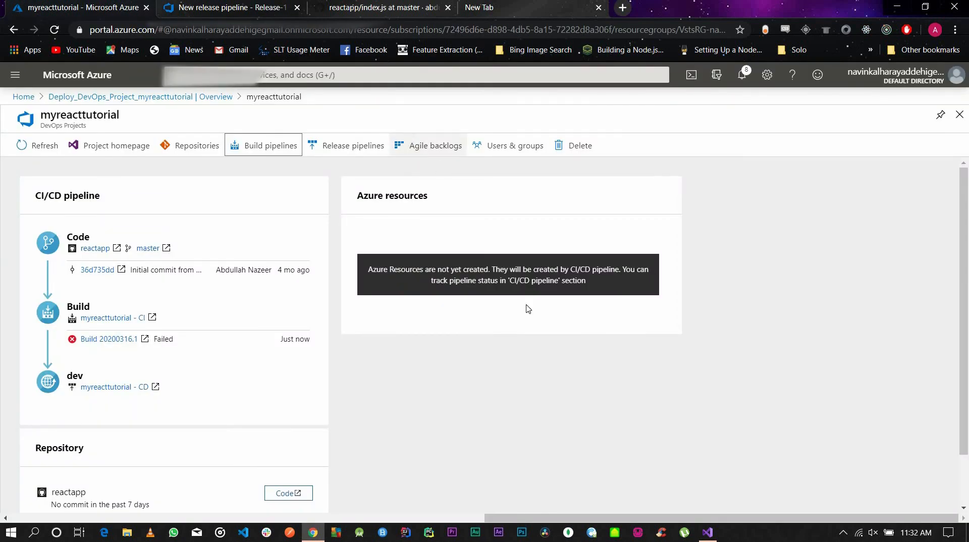